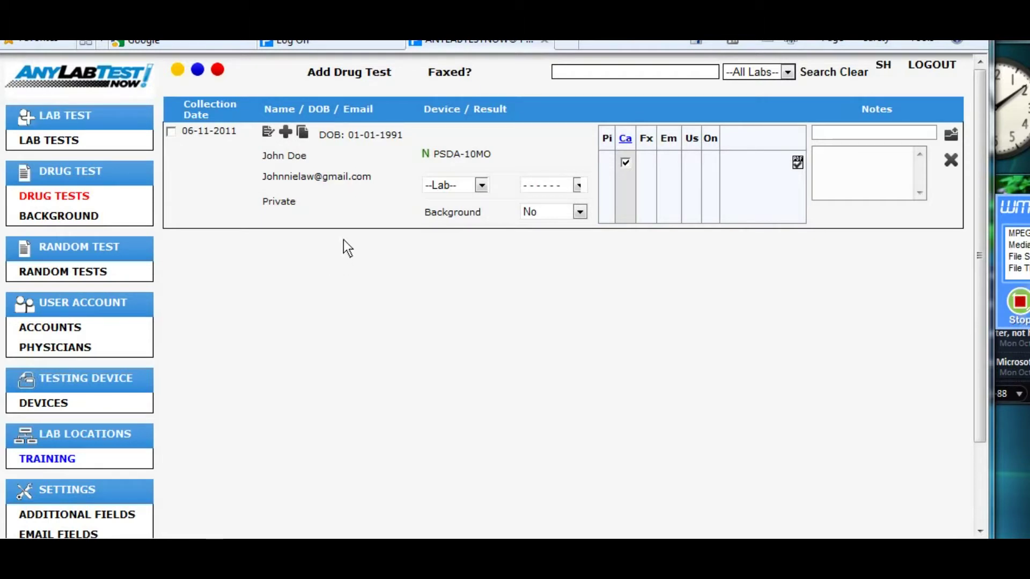
# Step: Start a new drug test, enter the donor's date of birth, and check for a new or existing customer
pyautogui.click(357, 72)
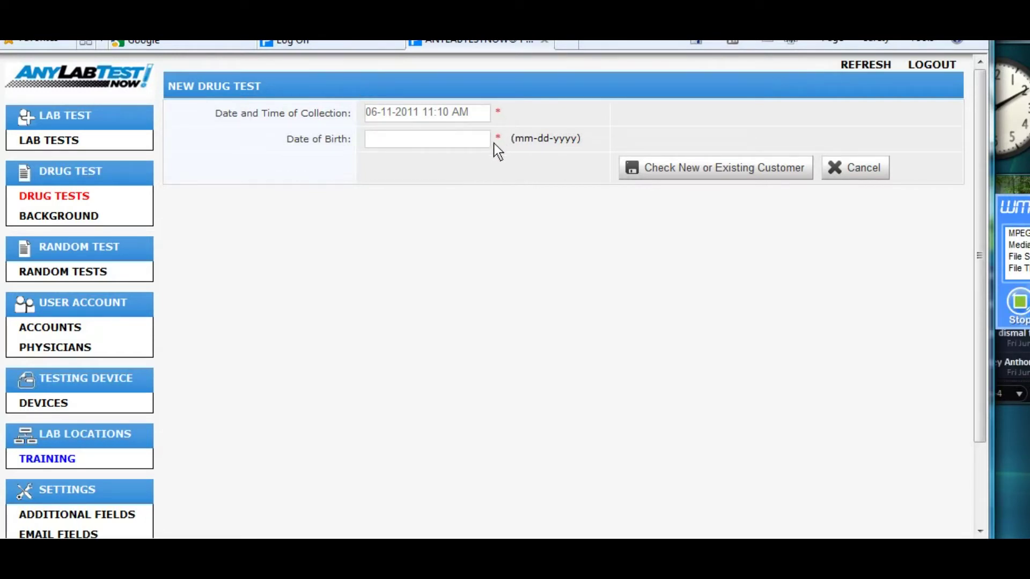
pyautogui.click(466, 140)
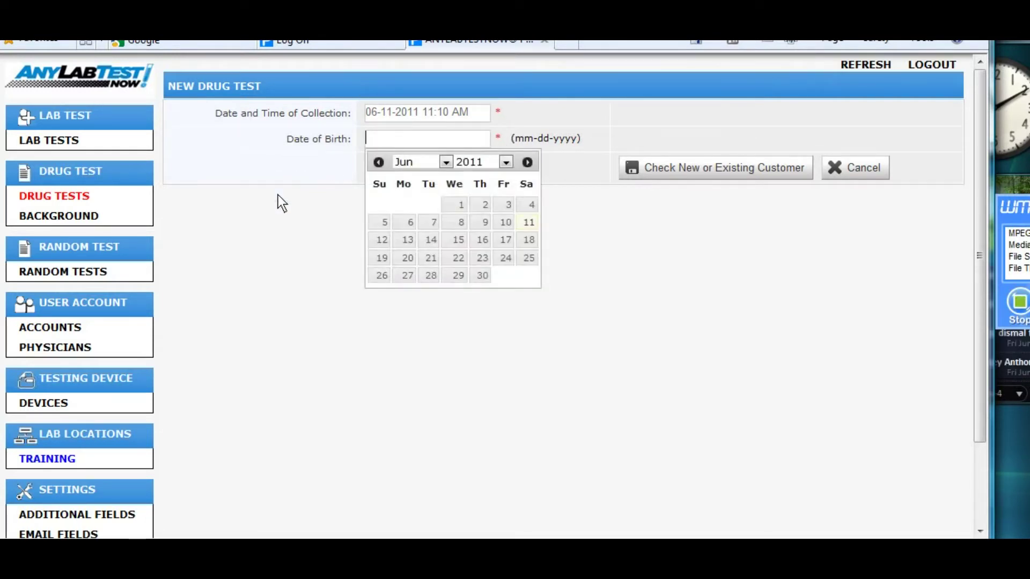
pyautogui.write('01-03-19')
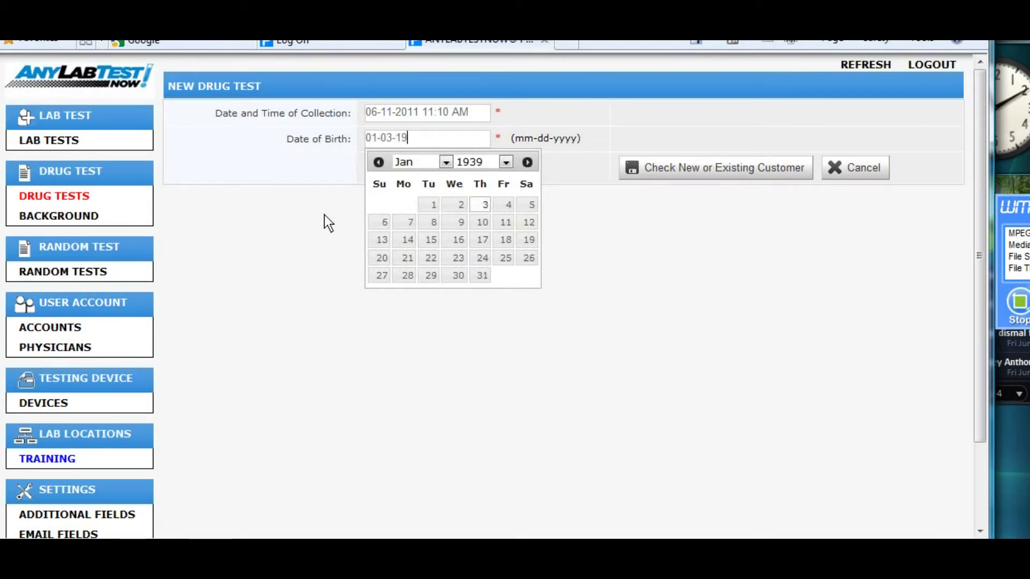
pyautogui.write('88')
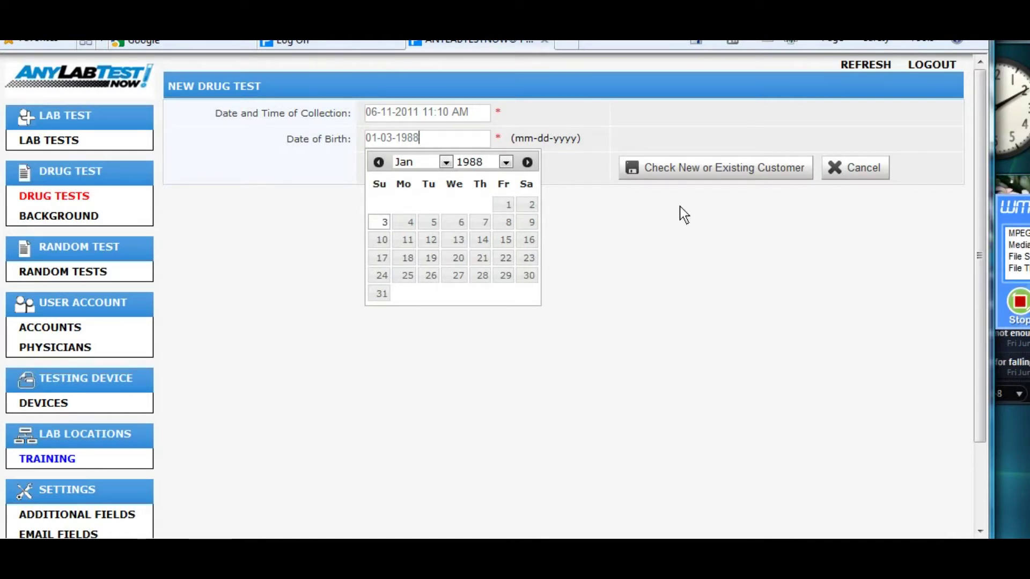
pyautogui.click(715, 172)
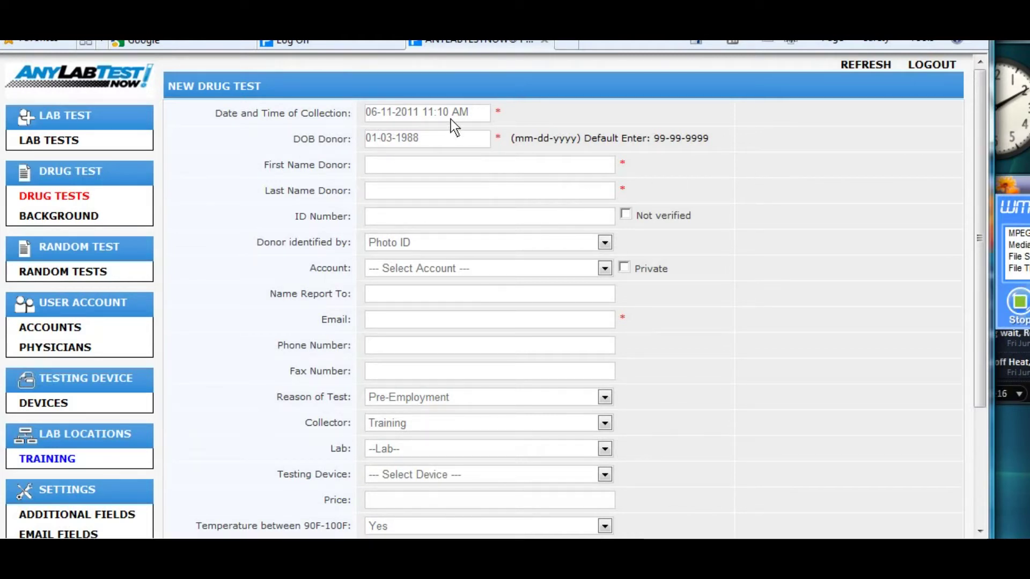
# Step: Enter the donor's first and last name in the new drug test form
pyautogui.click(437, 167)
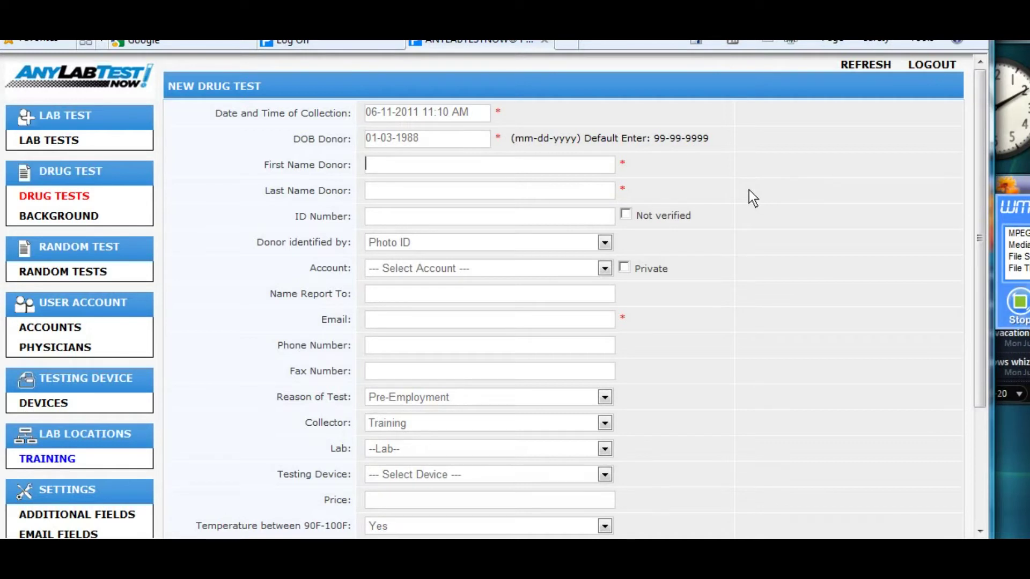
pyautogui.write('Jane')
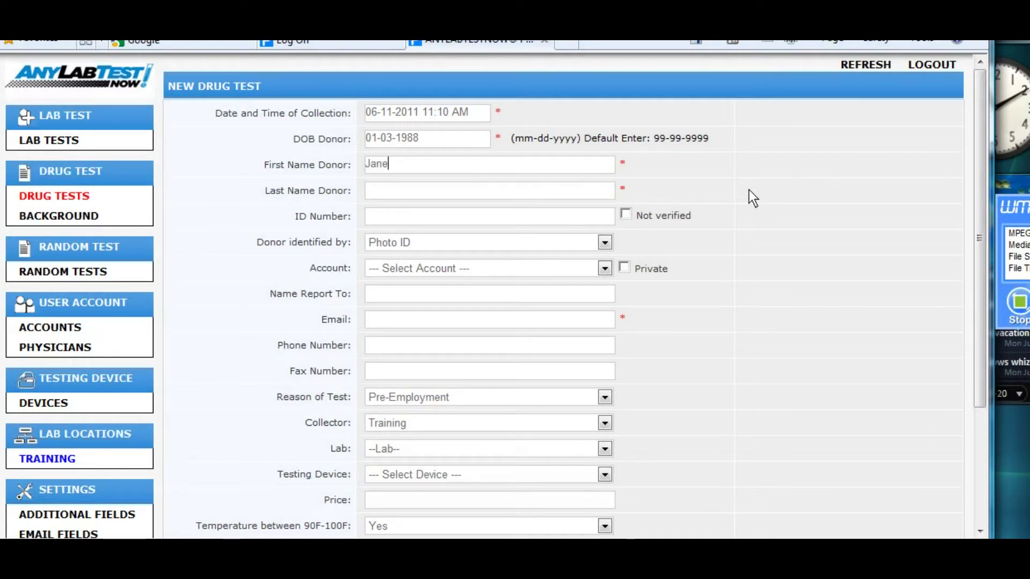
pyautogui.press('Tab')
pyautogui.write('Doe')
pyautogui.press('Tab')
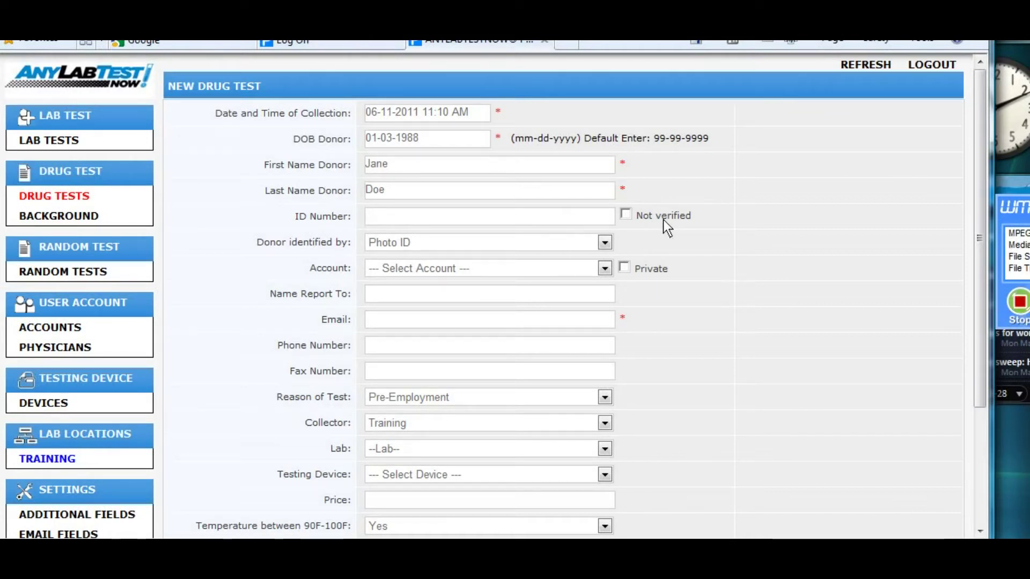
# Step: Leave the ID as not flagged "Not verified" and enter the donor's ID number
pyautogui.click(625, 214)
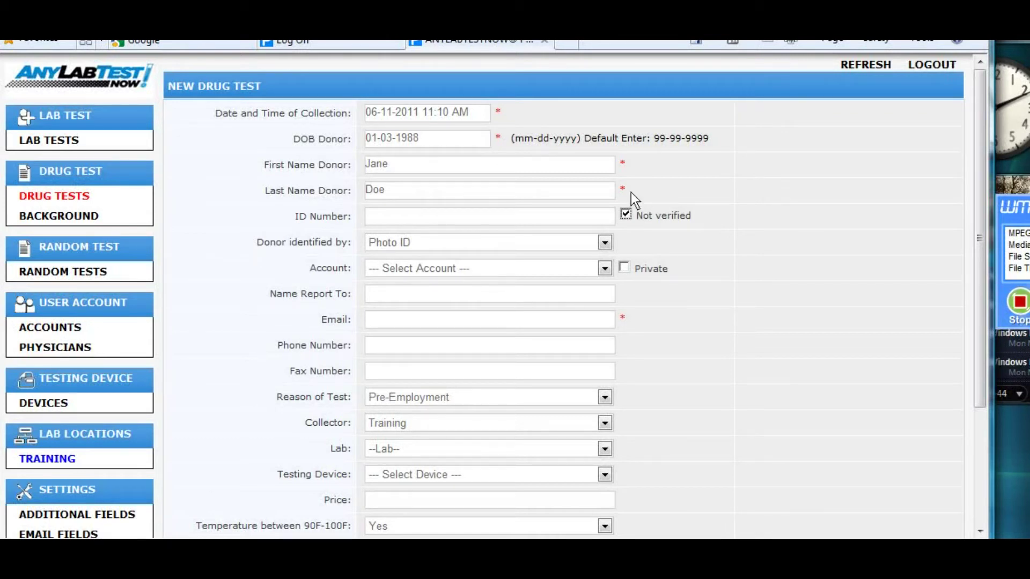
pyautogui.click(626, 214)
pyautogui.click(546, 220)
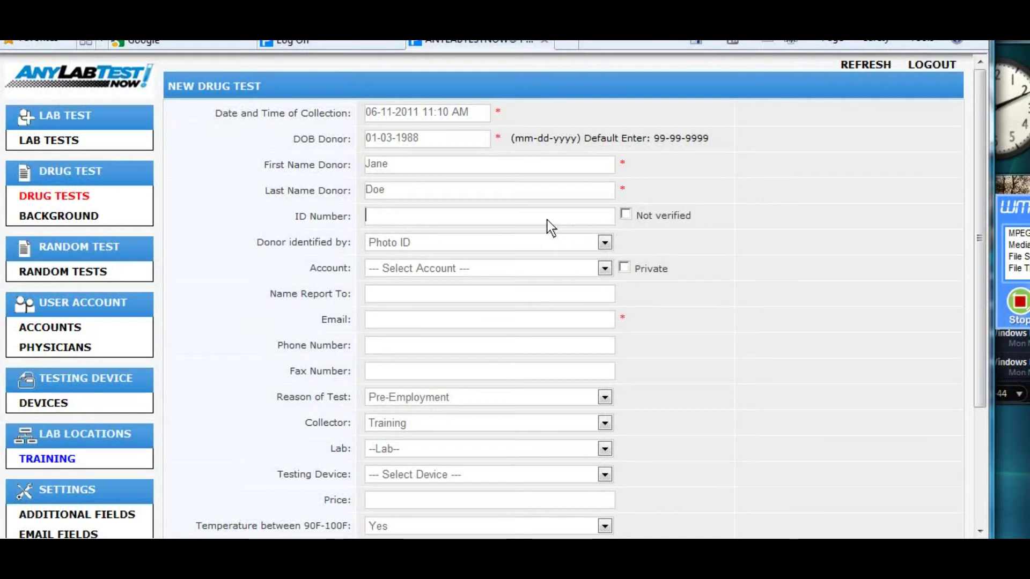
pyautogui.write('555-')
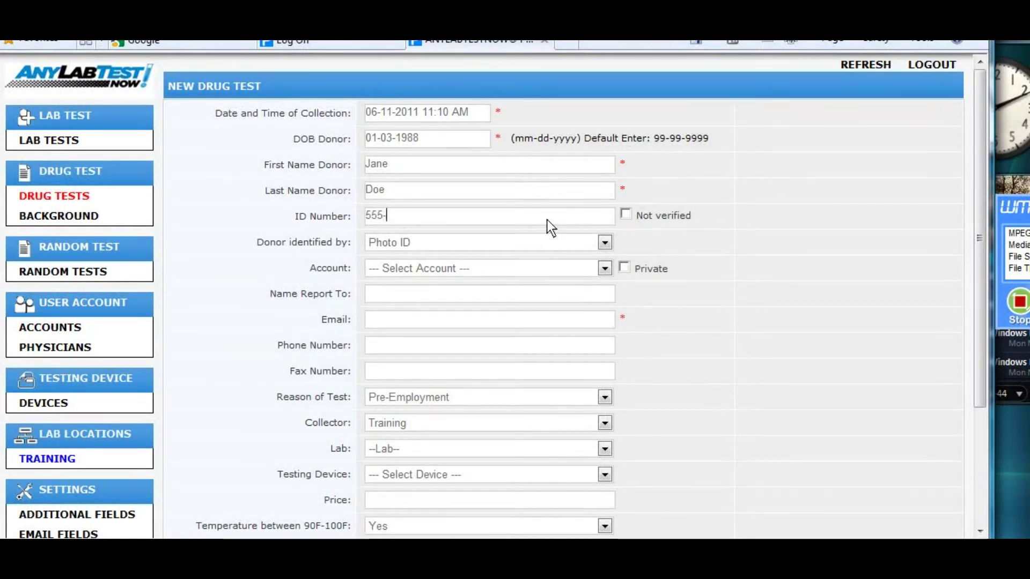
pyautogui.write('55-5555')
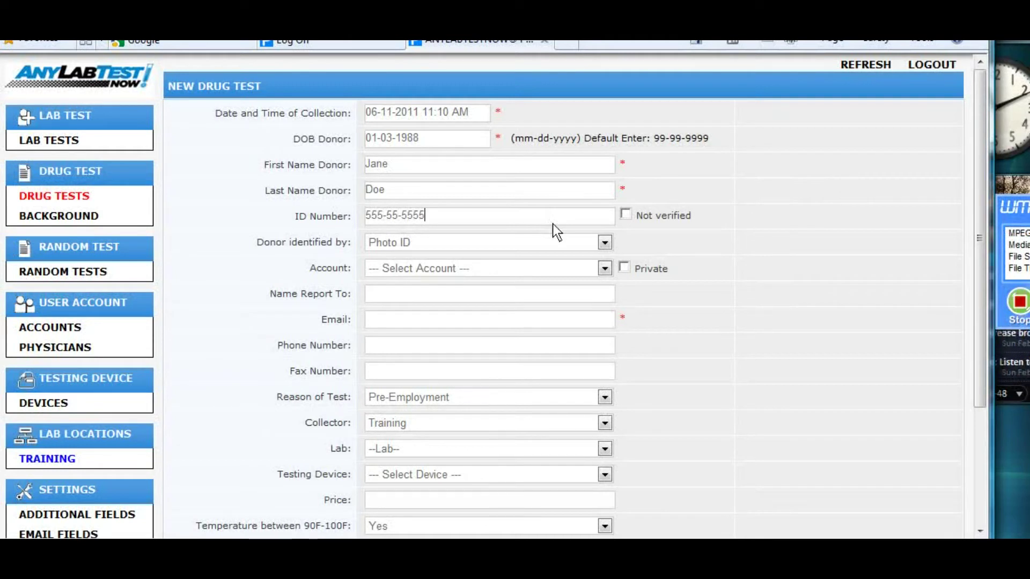
# Step: Review the available options for how the donor is identified, keeping Photo ID
pyautogui.click(605, 241)
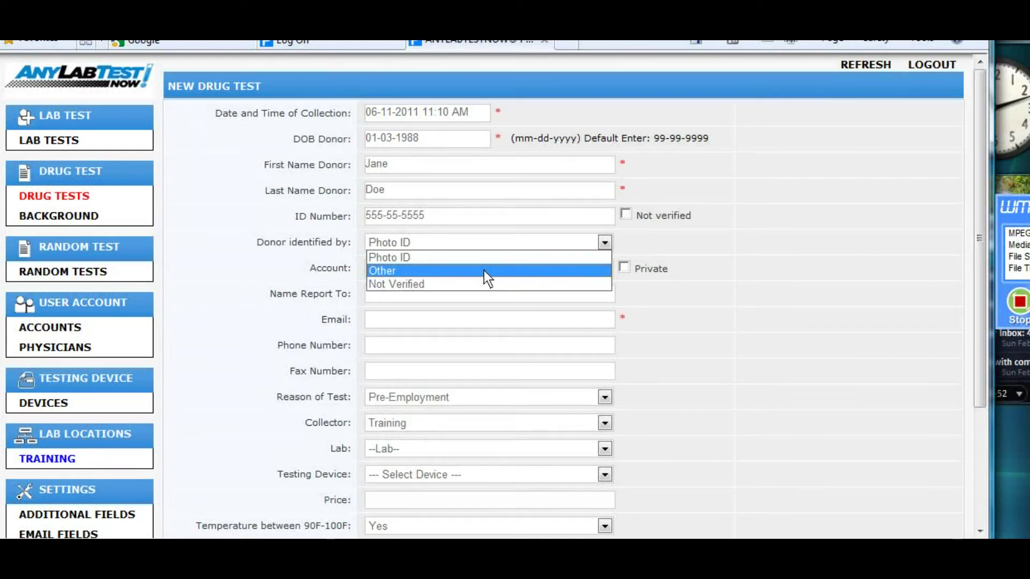
pyautogui.click(605, 242)
pyautogui.click(742, 264)
pyautogui.scroll(-3, 770, 270)
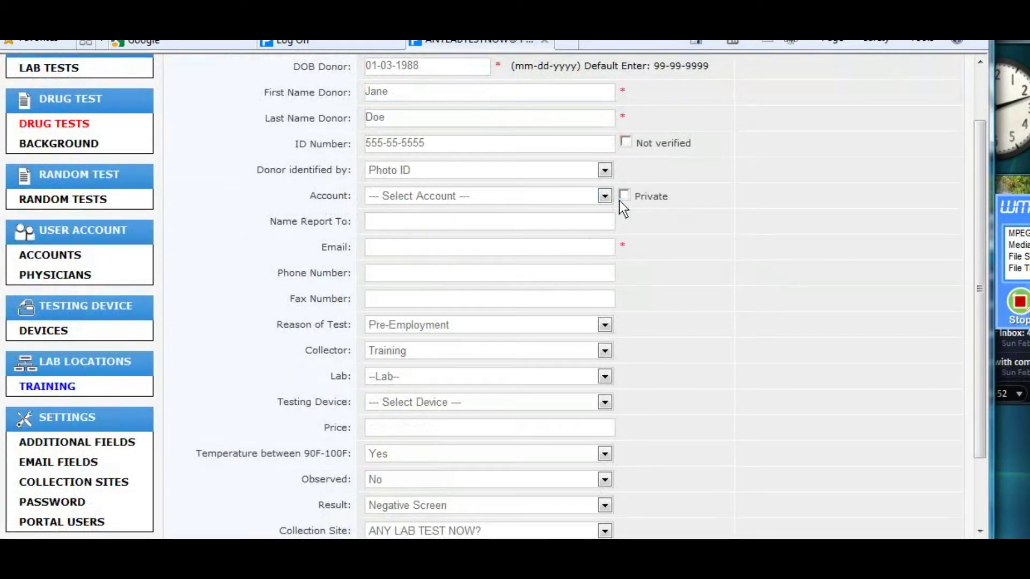
pyautogui.scroll(3, 604, 197)
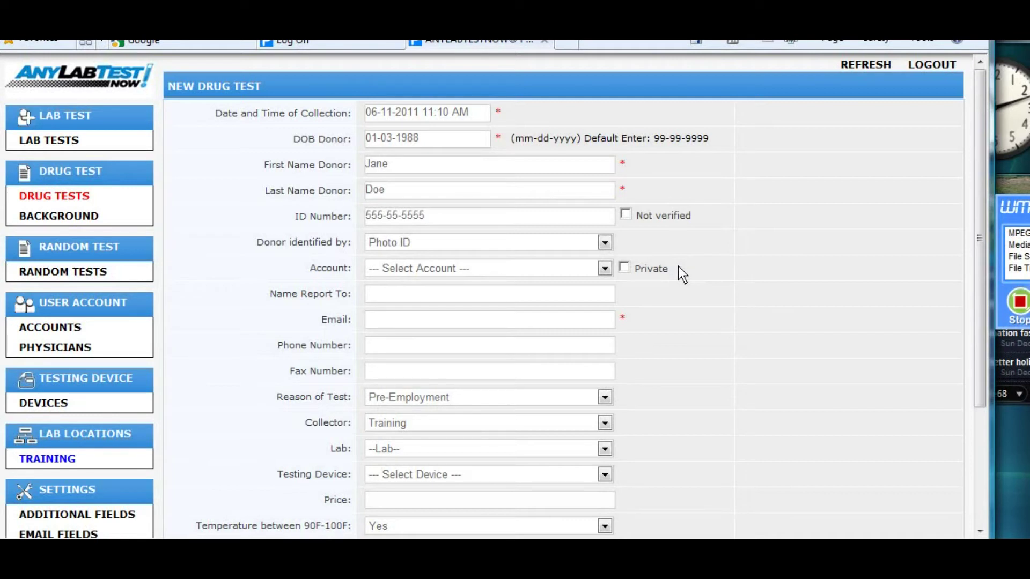
pyautogui.click(625, 267)
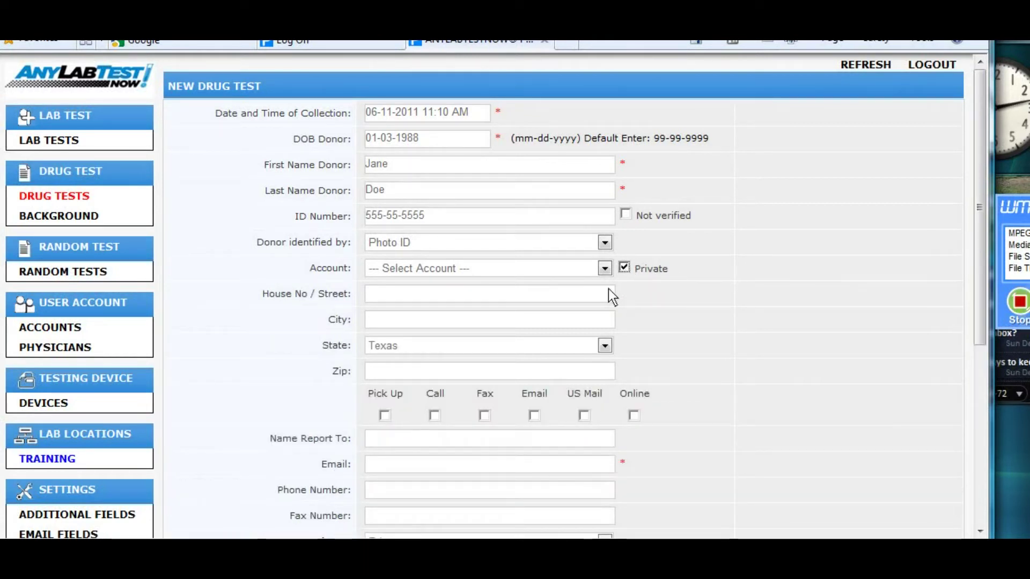
pyautogui.click(590, 295)
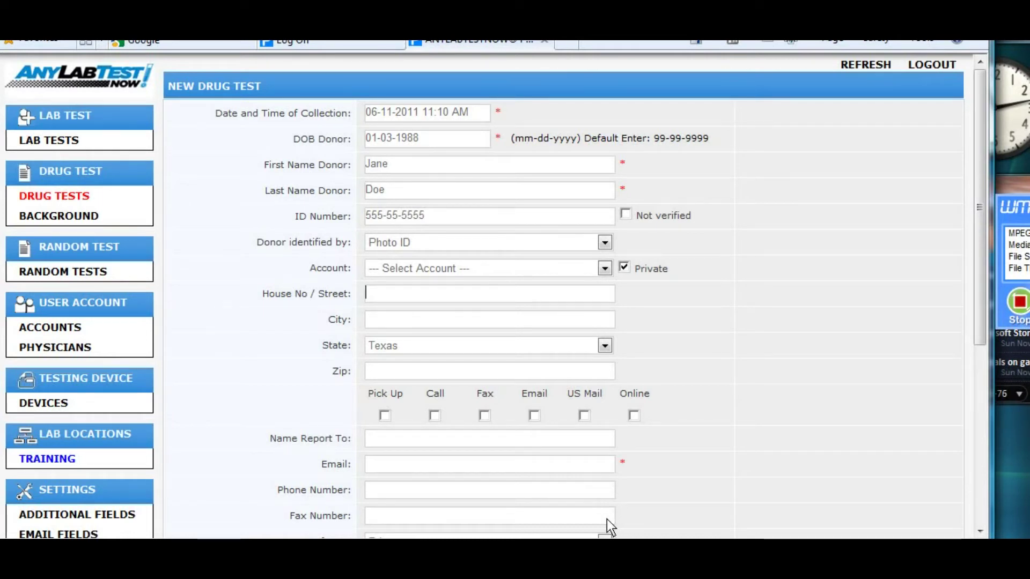
pyautogui.click(625, 267)
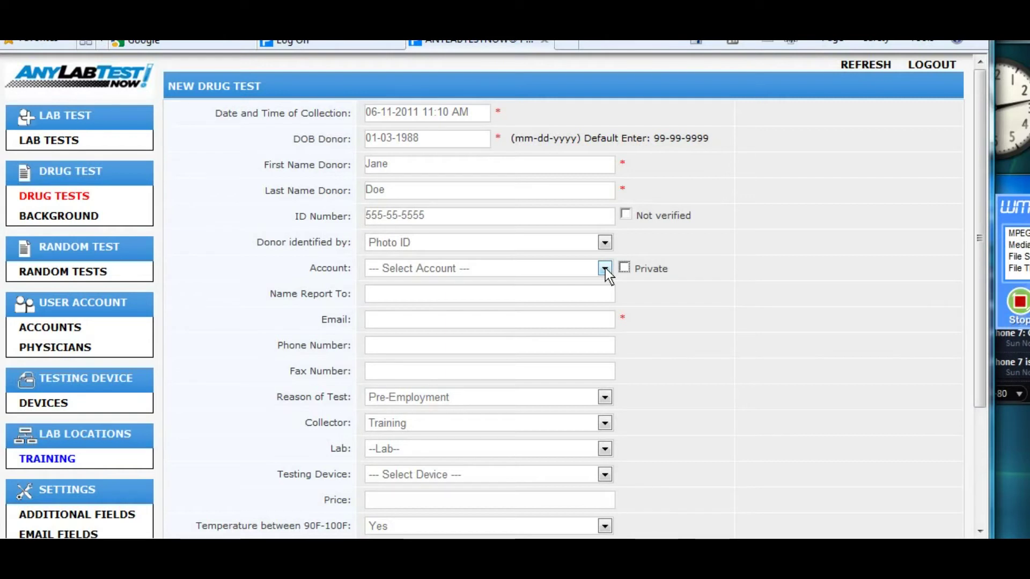
# Step: Assign the drug test to the account The Candle Shoppe
pyautogui.click(605, 267)
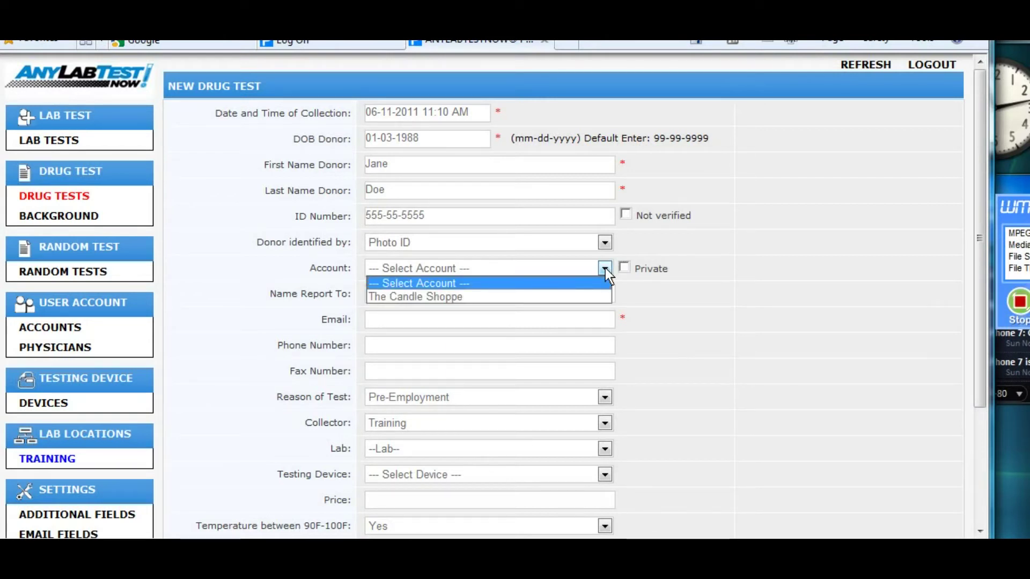
pyautogui.click(576, 297)
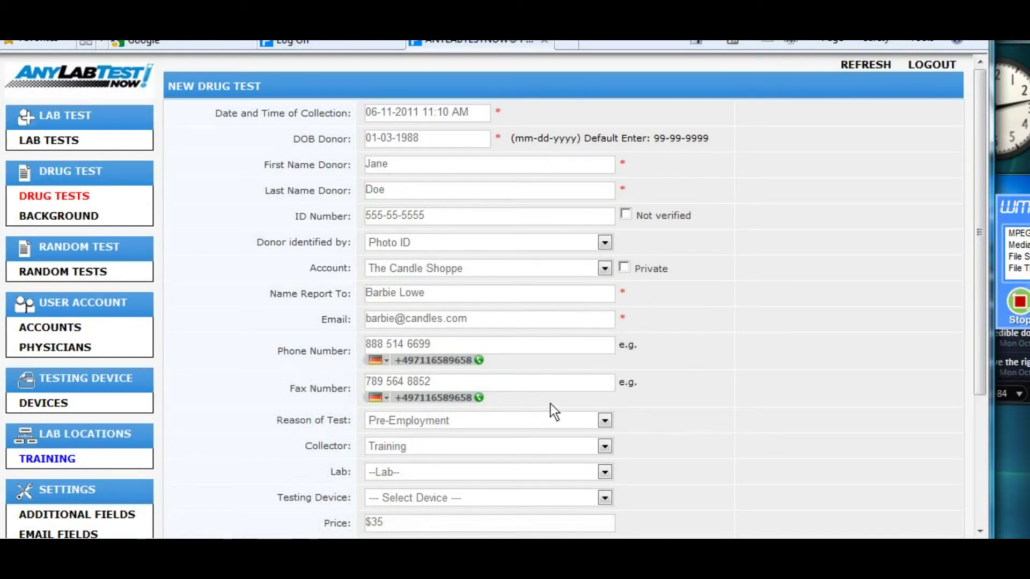
pyautogui.scroll(-2, 677, 397)
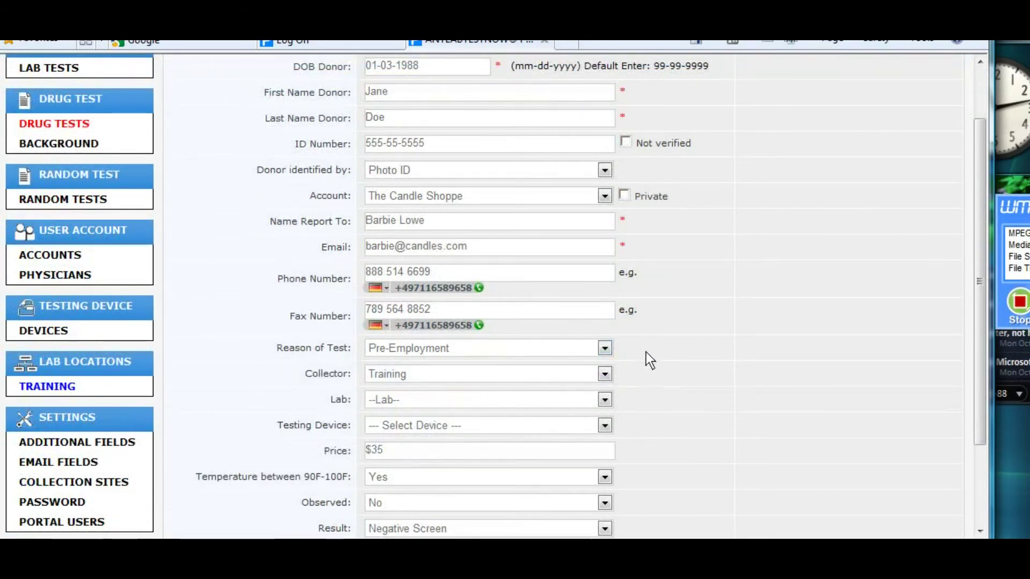
pyautogui.scroll(2, 648, 351)
pyautogui.scroll(-2, 713, 295)
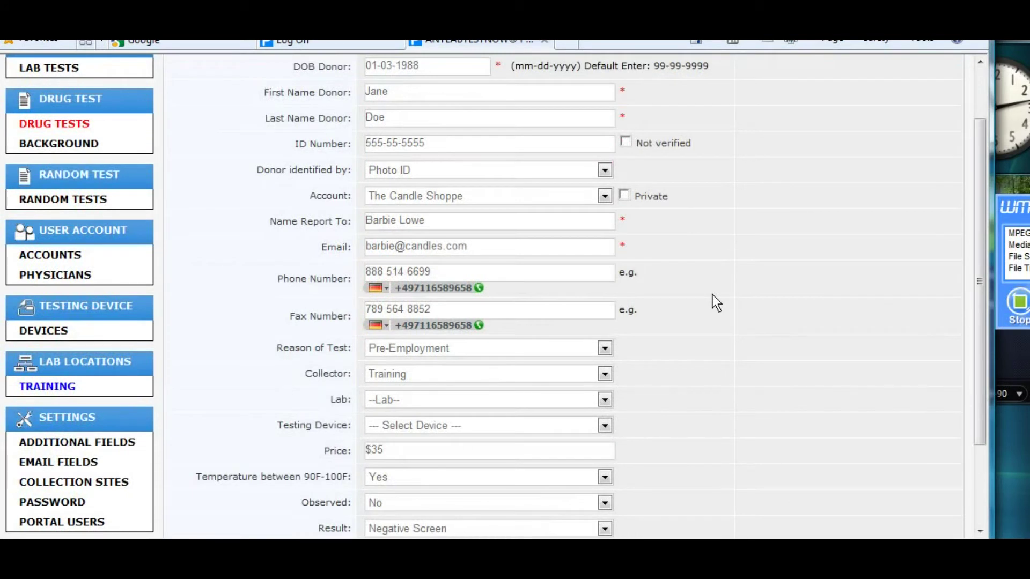
pyautogui.scroll(2, 712, 296)
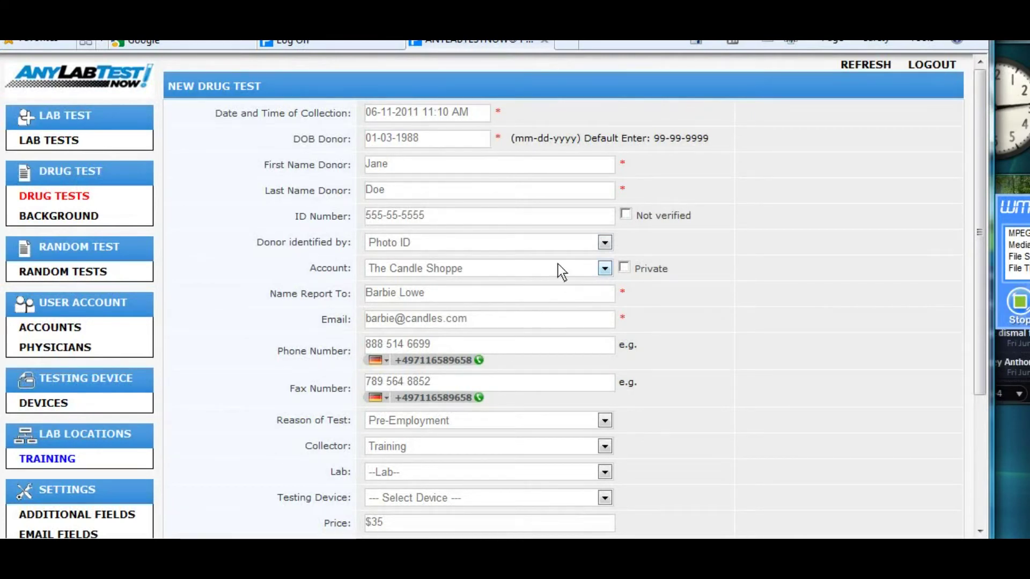
# Step: Choose Pre-Employment as the reason of test
pyautogui.scroll(-3, 715, 275)
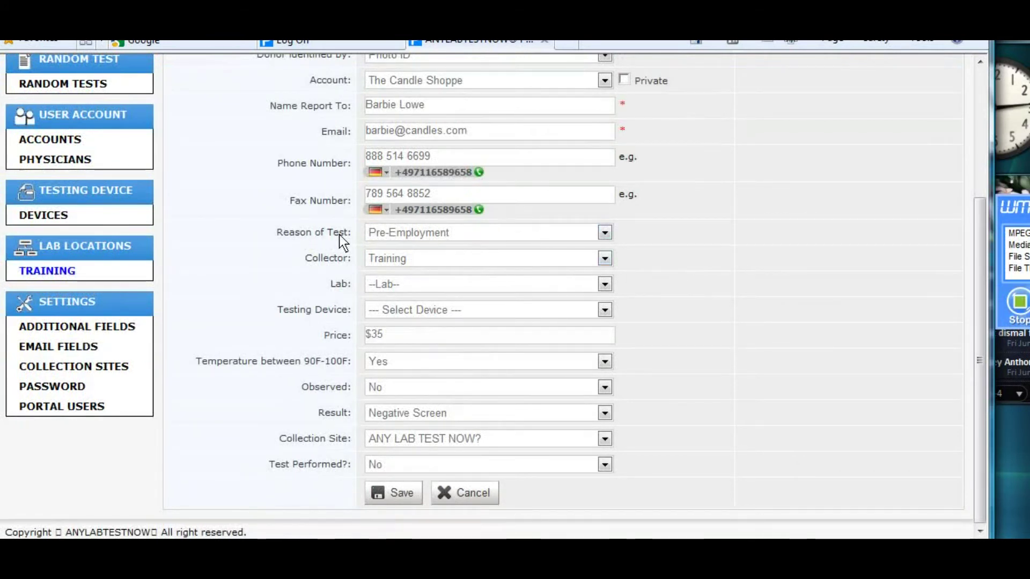
pyautogui.click(606, 232)
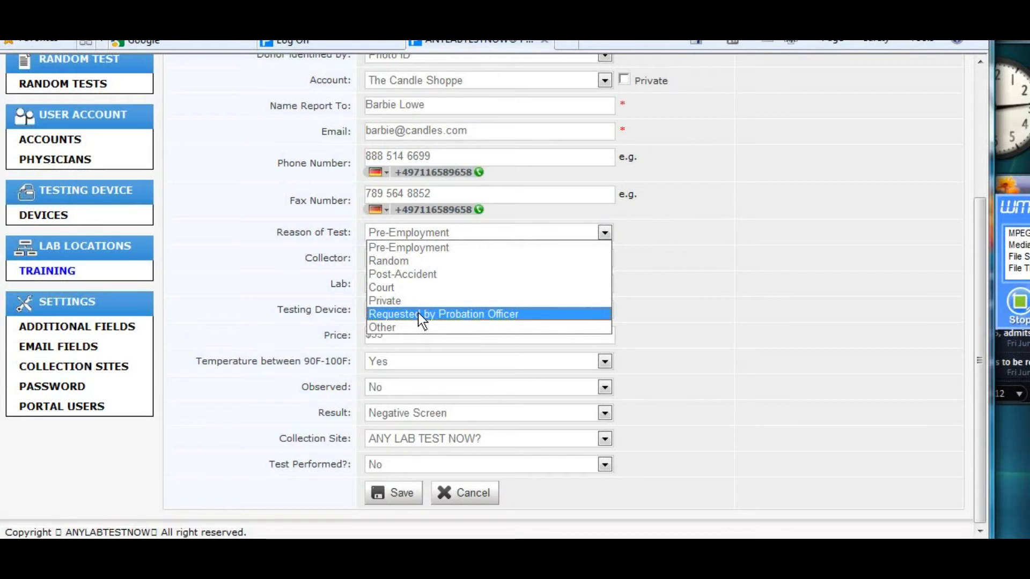
pyautogui.click(467, 247)
pyautogui.click(702, 264)
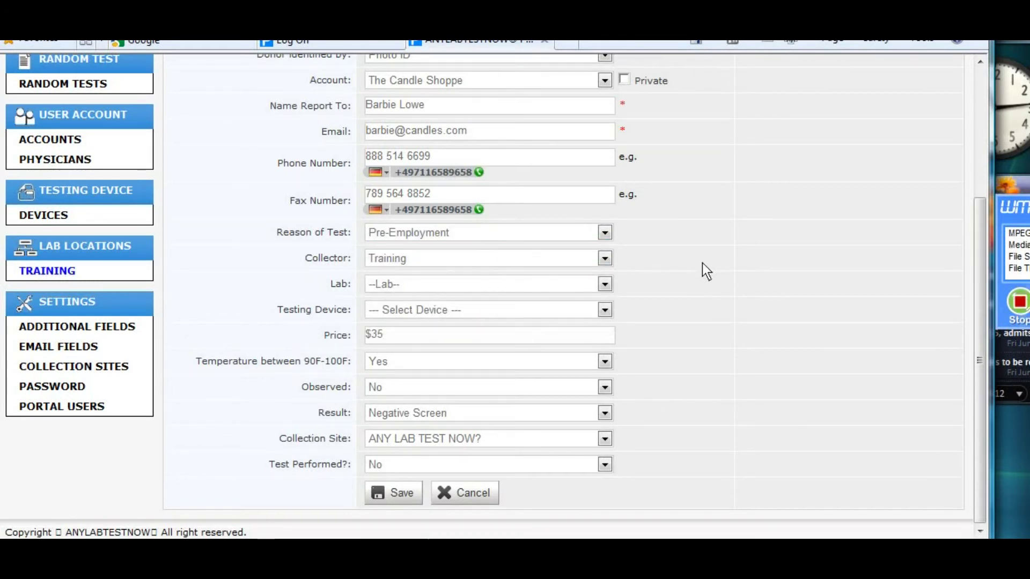
# Step: Review the available collectors and labs, leaving the collector as Training and the lab unselected
pyautogui.click(605, 259)
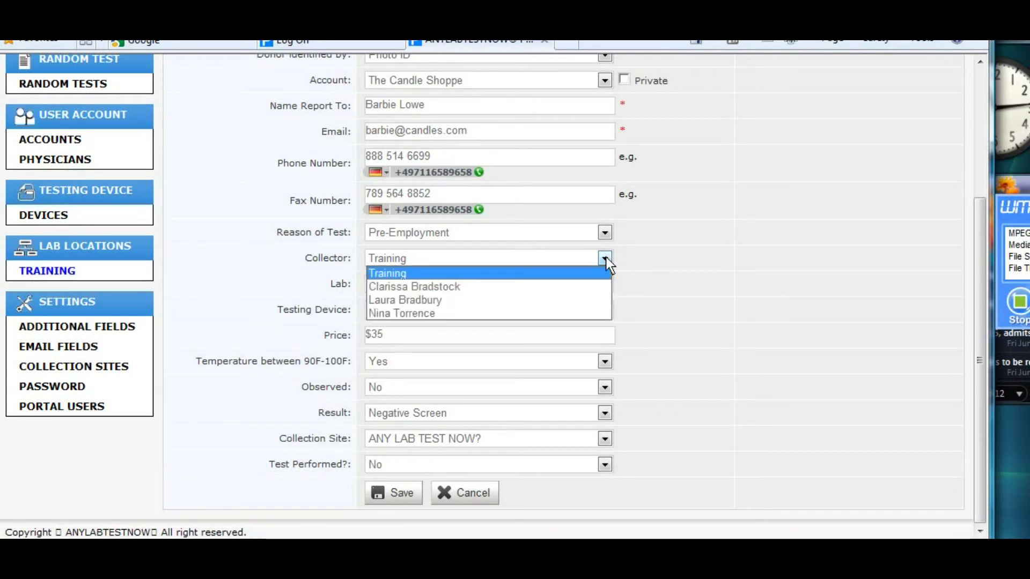
pyautogui.click(606, 257)
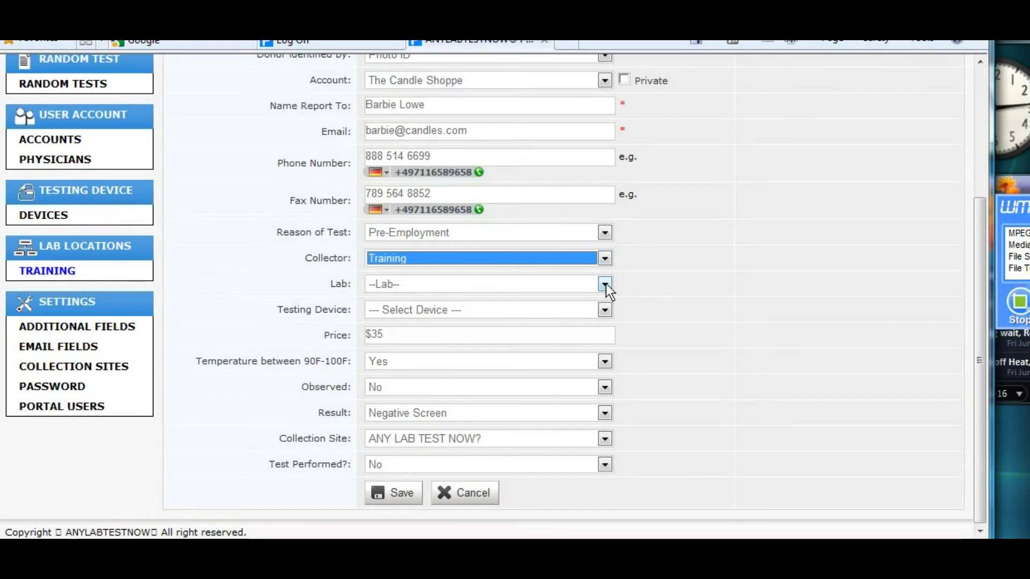
pyautogui.click(606, 285)
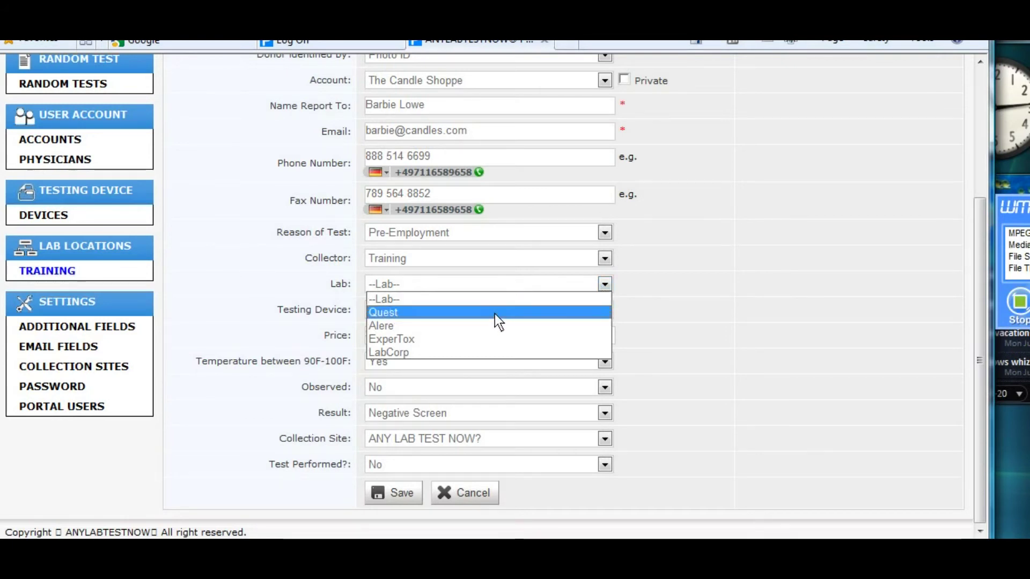
pyautogui.click(651, 306)
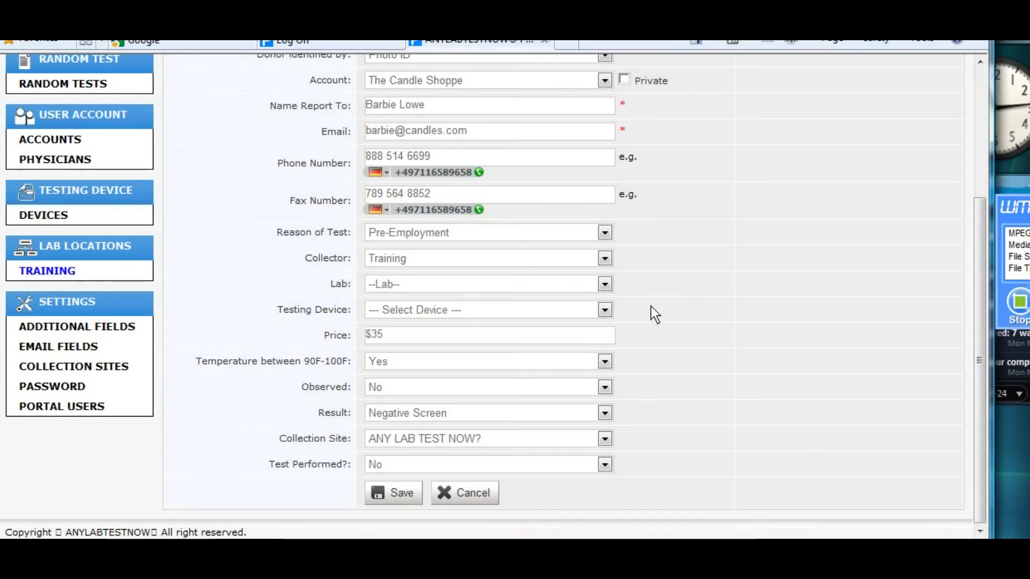
# Step: Set the testing device to PSDA-10MO and look over the substance result fields for that device
pyautogui.click(605, 310)
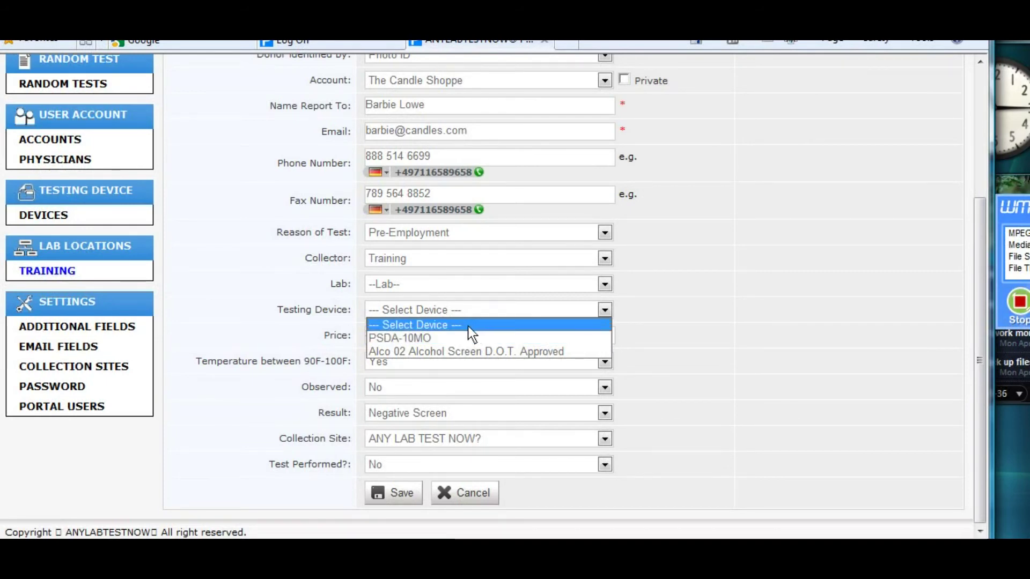
pyautogui.click(435, 338)
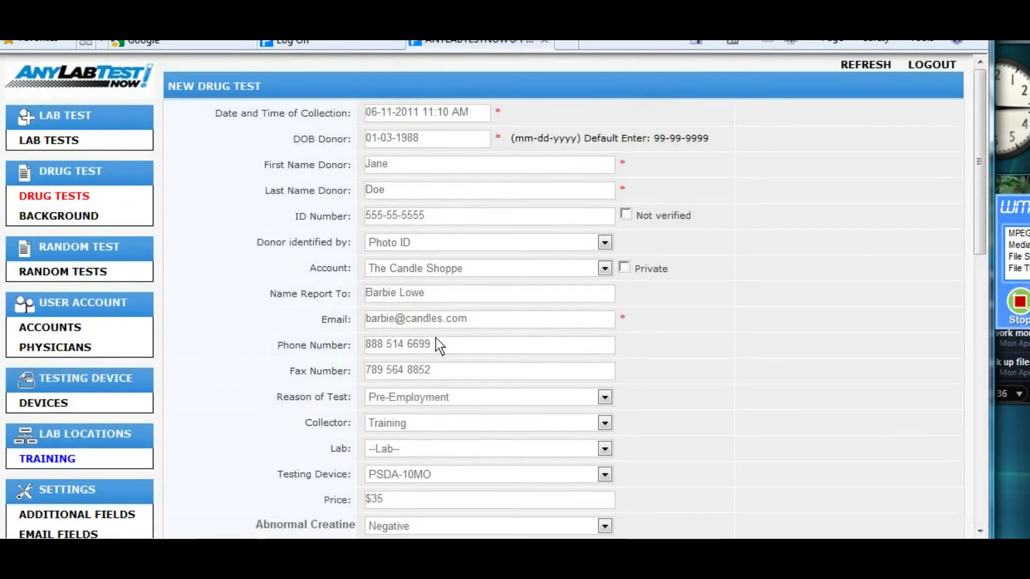
pyautogui.scroll(-3, 736, 338)
pyautogui.scroll(-1, 730, 331)
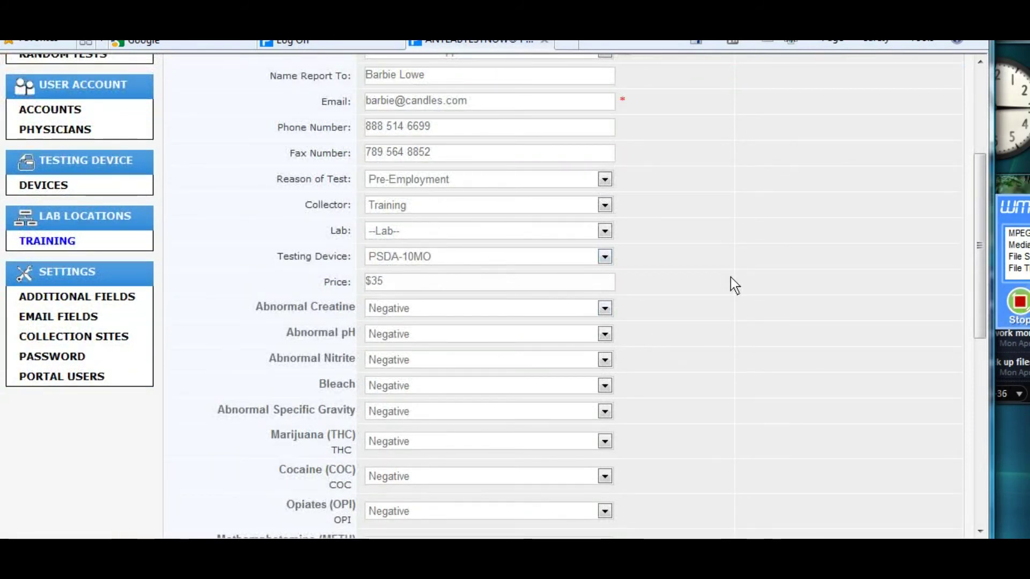
pyautogui.scroll(3, 731, 284)
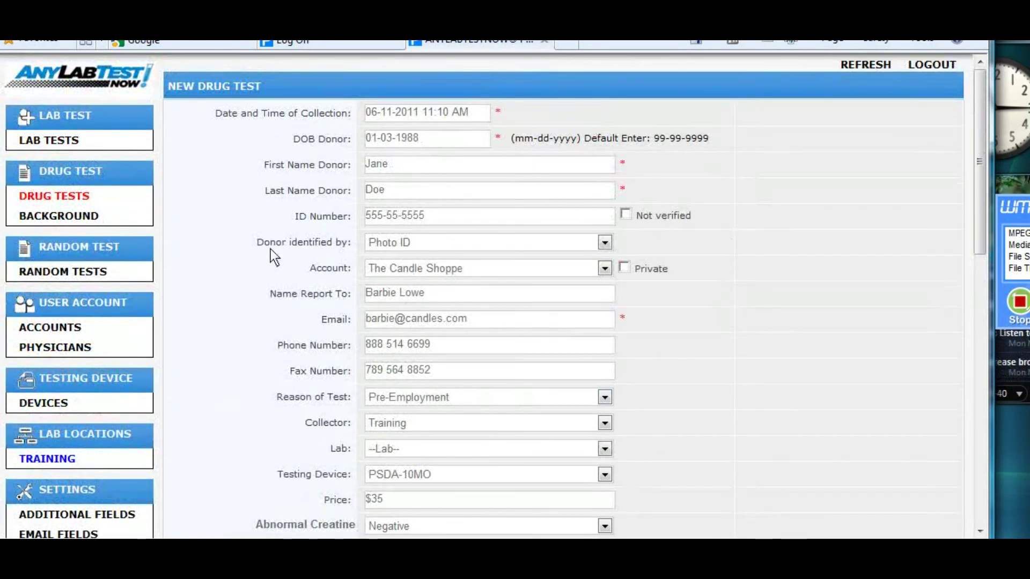
pyautogui.scroll(-5, 650, 299)
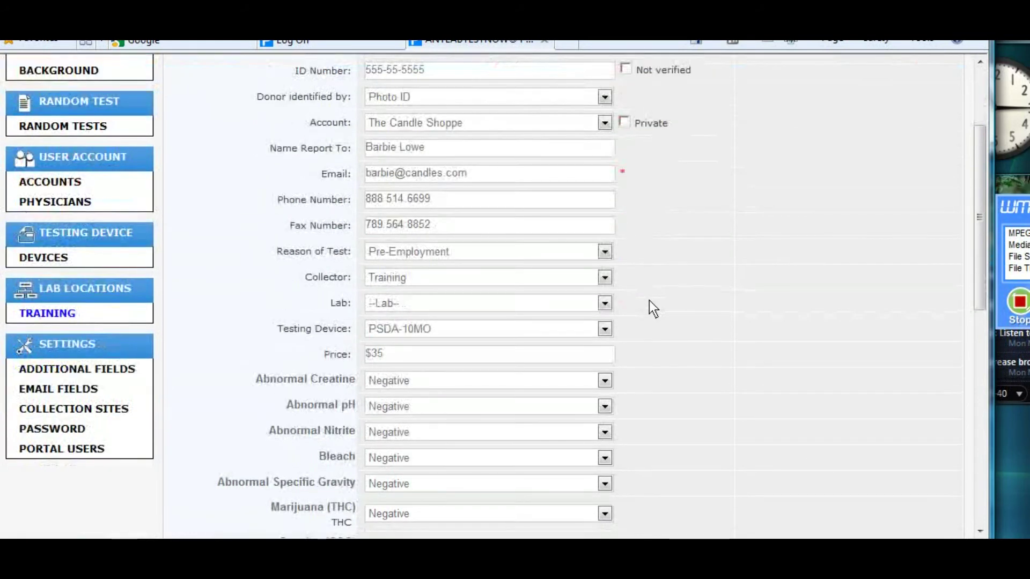
# Step: Look over the substance result fields and check the result options offered for Abnormal Creatine, leaving it at Negative
pyautogui.scroll(-1, 823, 344)
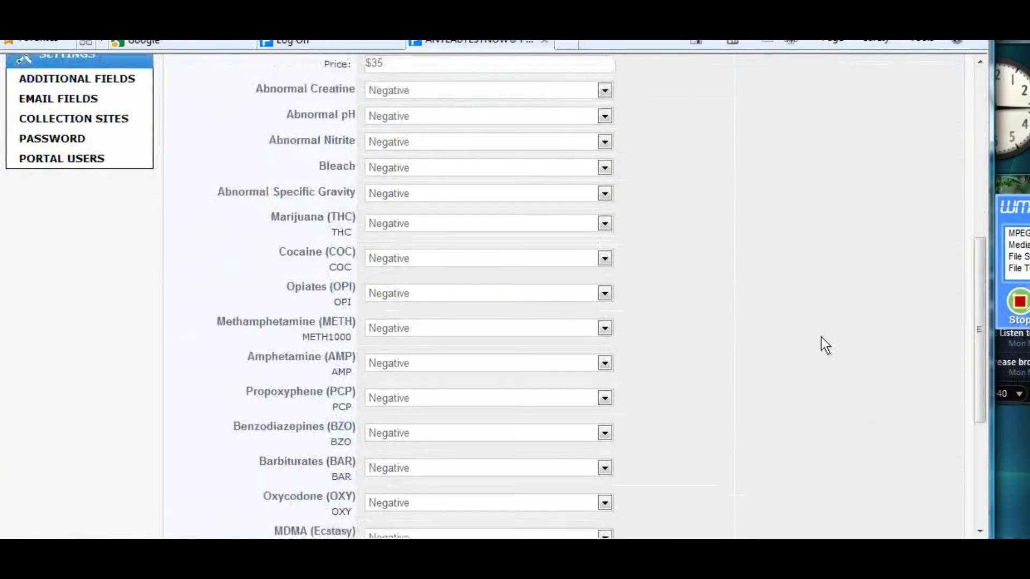
pyautogui.scroll(1, 751, 300)
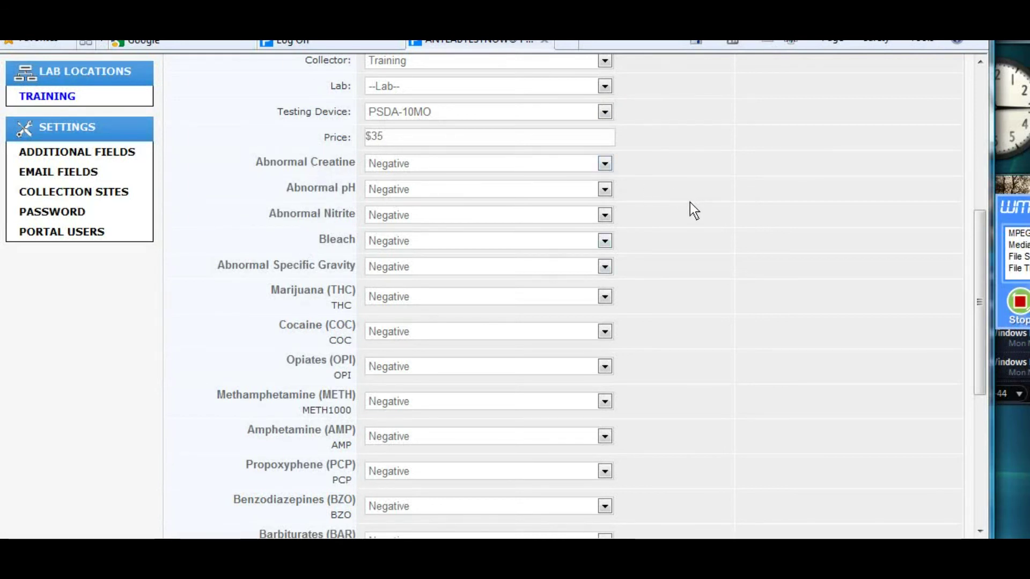
pyautogui.click(605, 164)
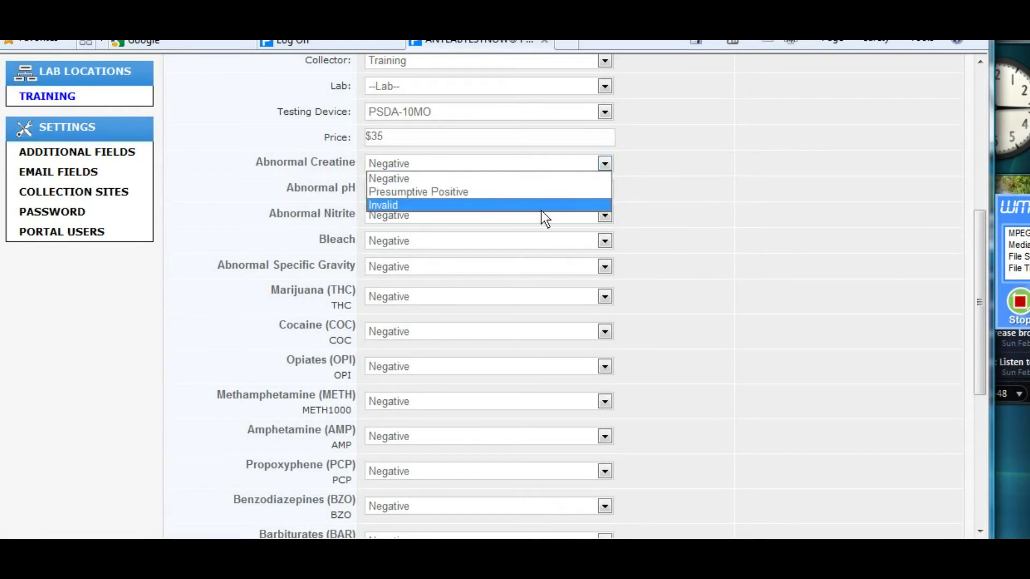
pyautogui.click(560, 161)
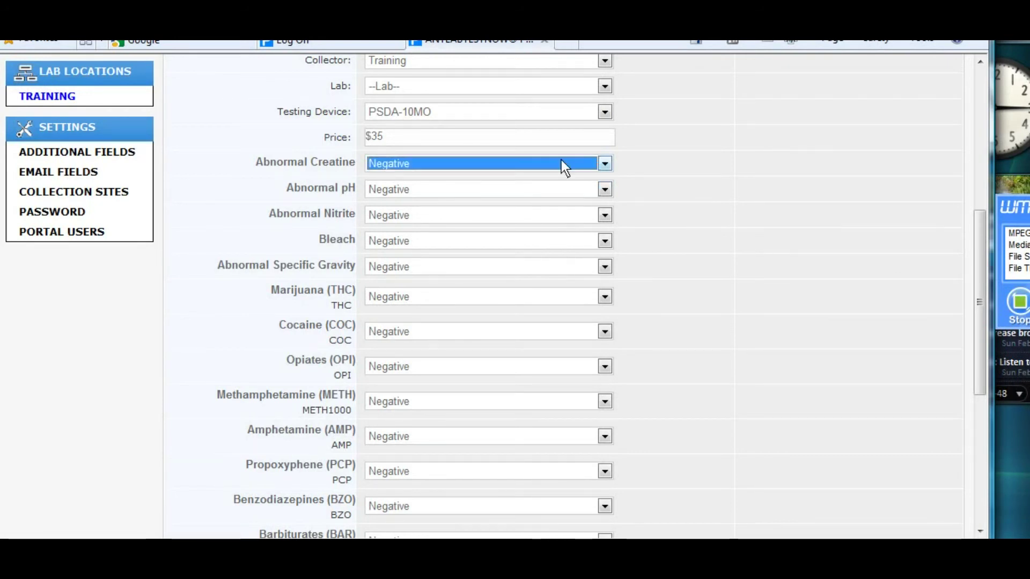
pyautogui.click(724, 159)
# Step: Set the Amphetamine (AMP) result to Presumptive Positive and check the overall Result field
pyautogui.scroll(-5, 691, 171)
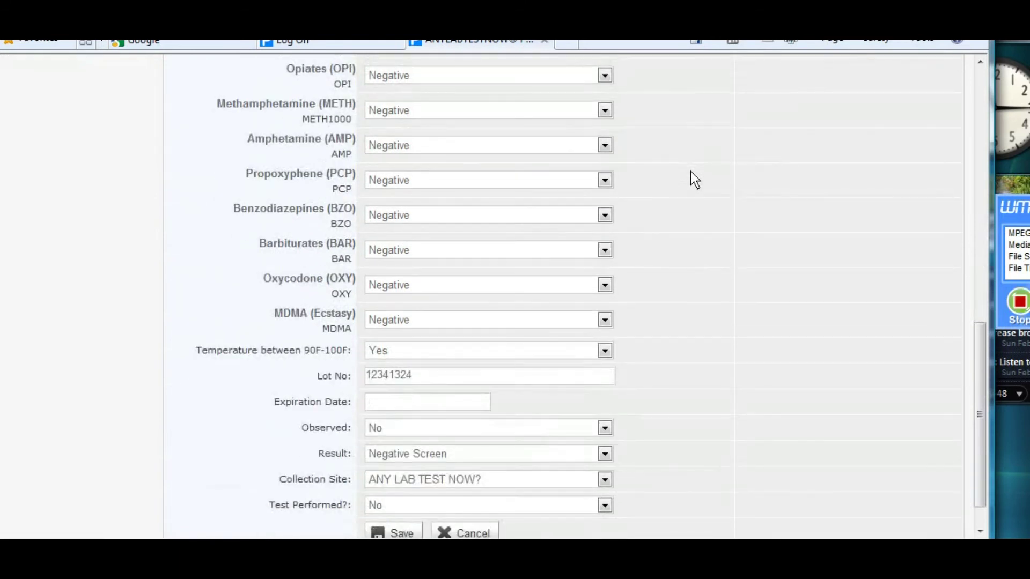
pyautogui.click(551, 144)
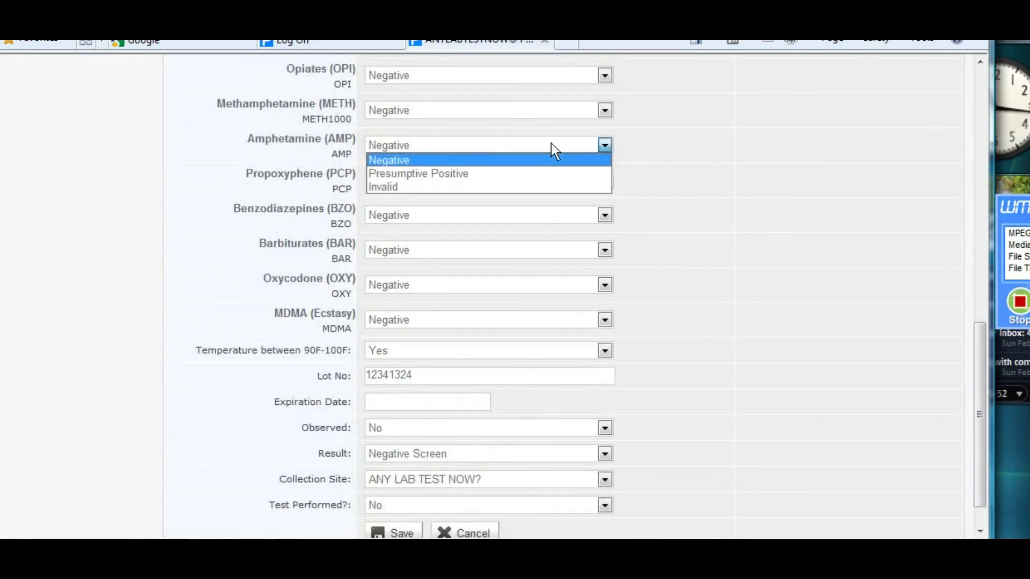
pyautogui.click(476, 173)
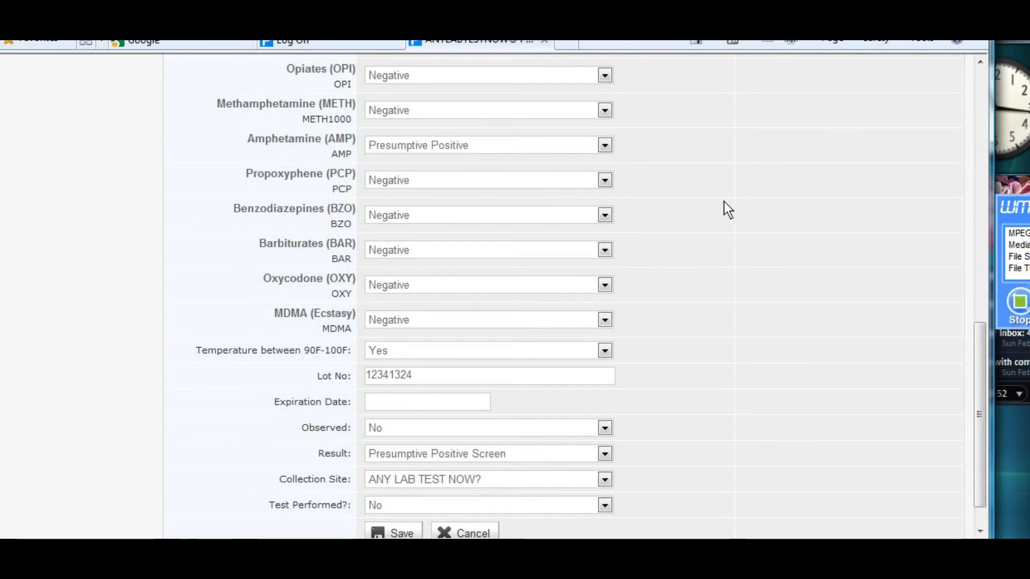
pyautogui.scroll(-1, 728, 209)
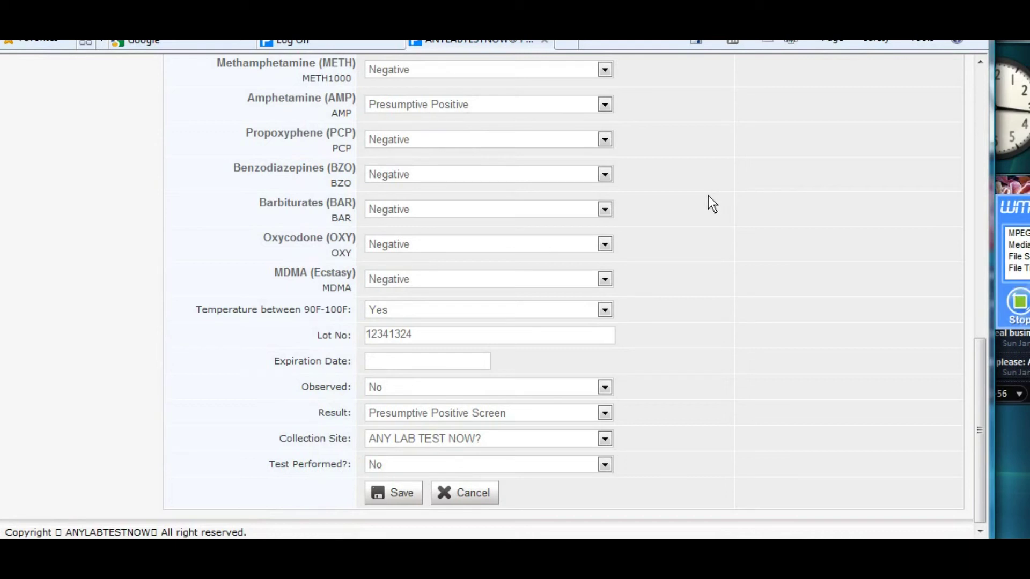
# Step: Set the Amphetamine (AMP) result back to Negative
pyautogui.click(595, 104)
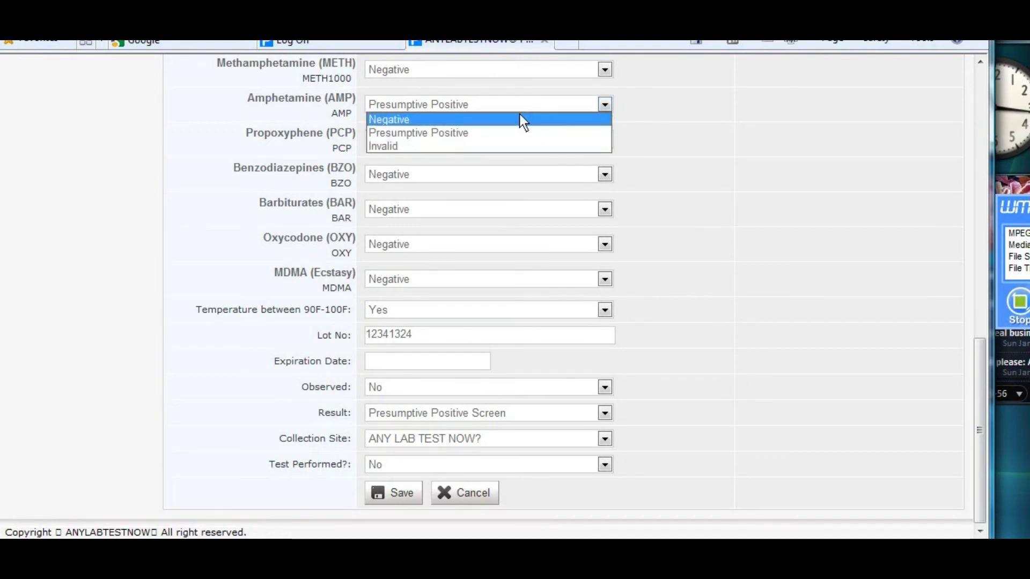
pyautogui.click(519, 118)
pyautogui.click(745, 149)
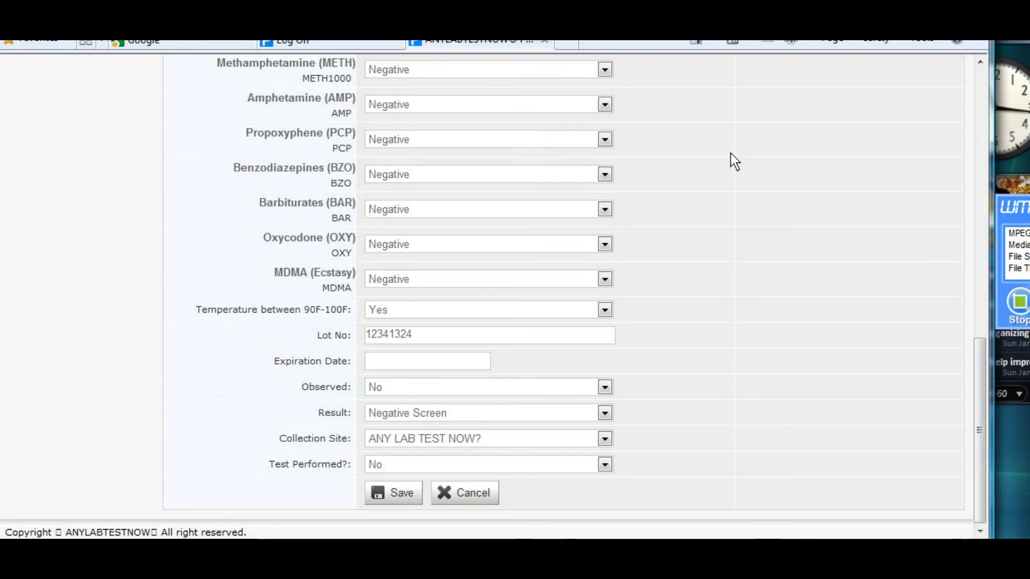
# Step: Check the options for Temperature between 90F-100F, leaving Yes selected
pyautogui.click(604, 310)
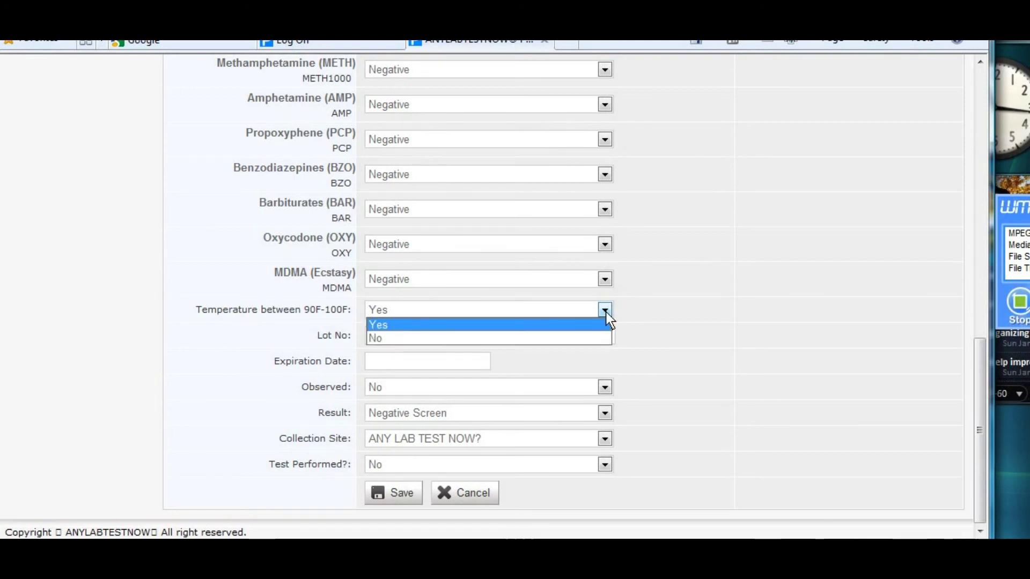
pyautogui.click(606, 312)
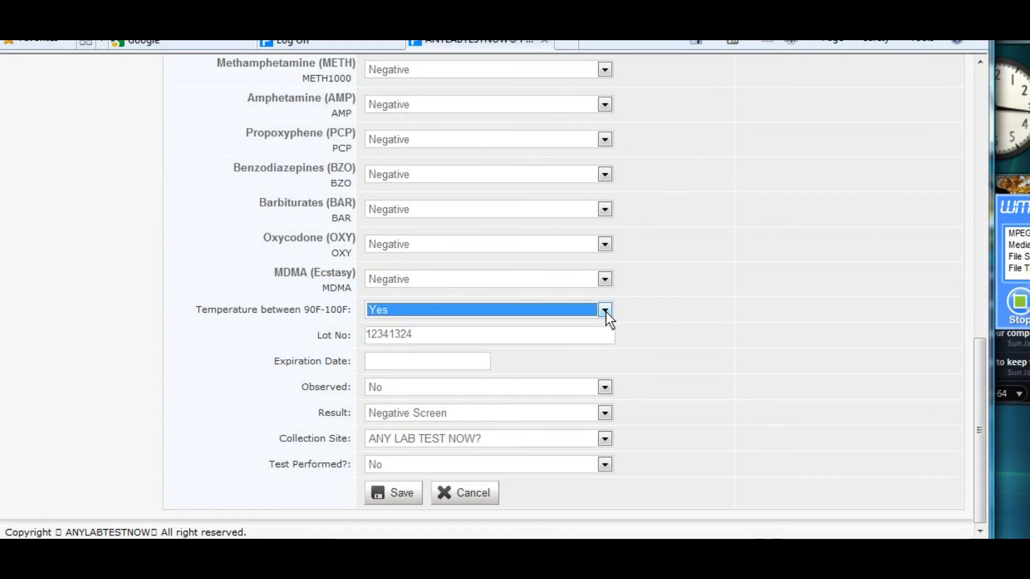
pyautogui.click(681, 310)
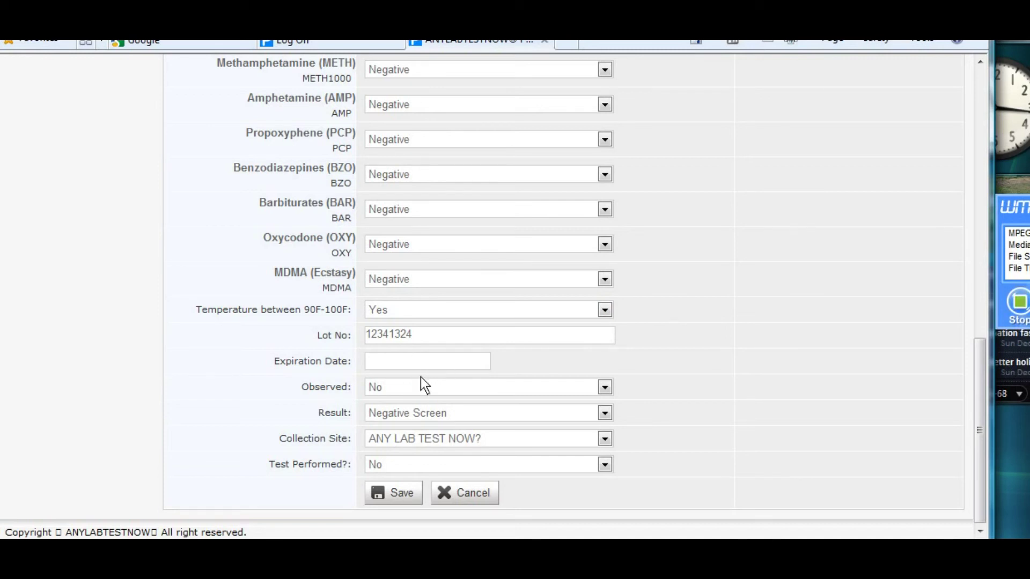
# Step: Mark the drug test as performed by setting Test Performed to Yes
pyautogui.click(606, 465)
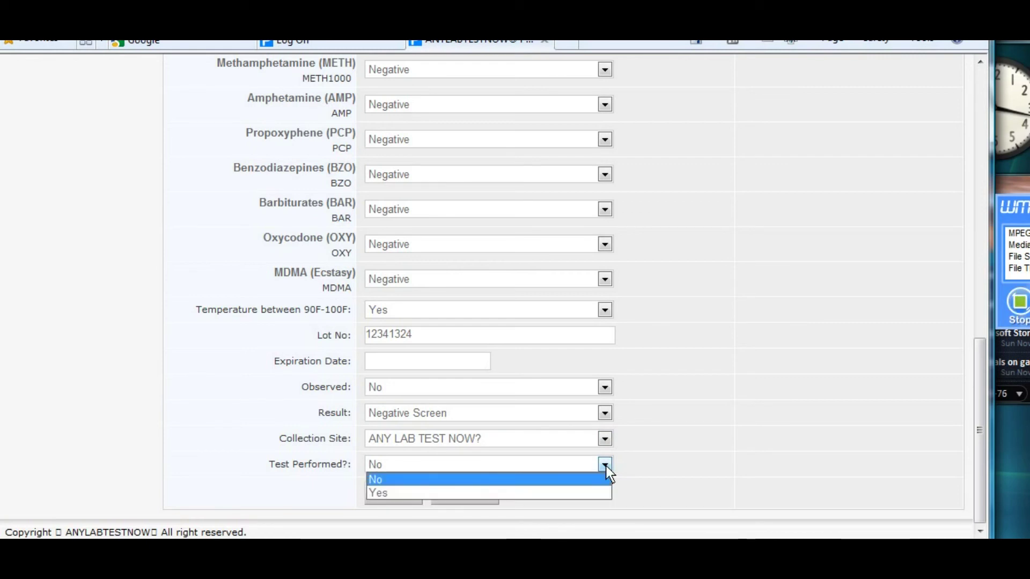
pyautogui.click(575, 492)
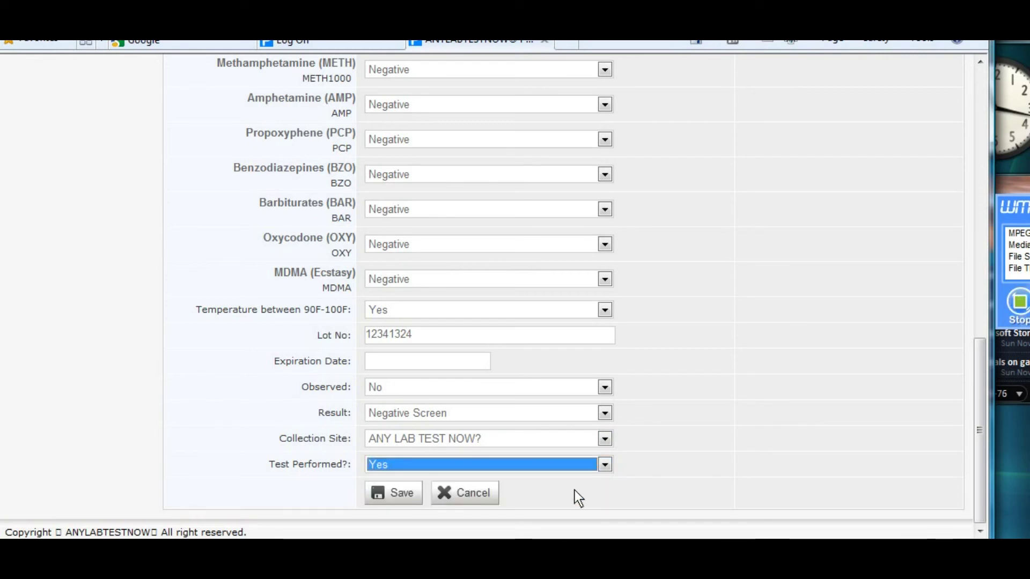
pyautogui.click(717, 461)
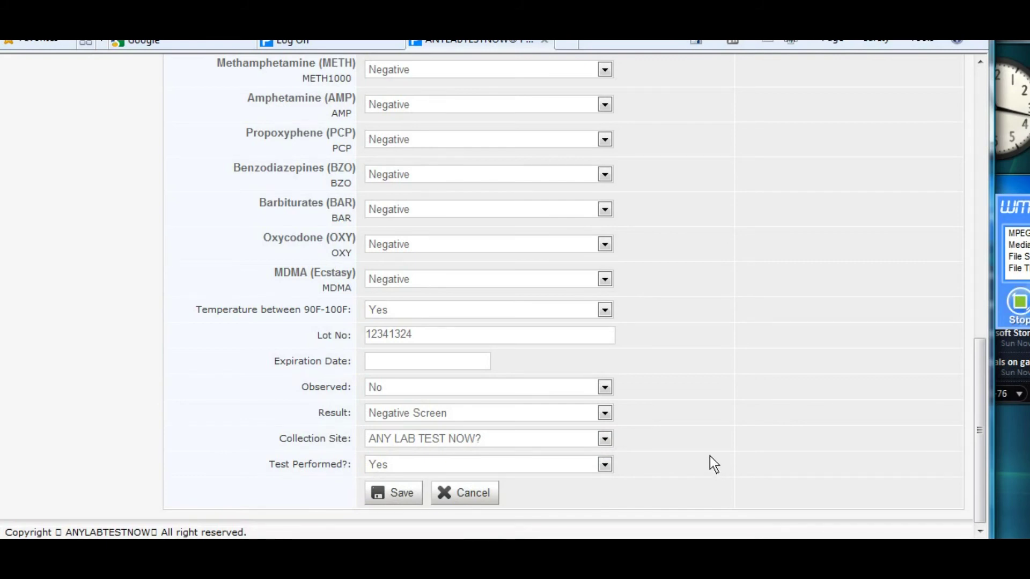
# Step: Review the entire new drug test form from the donor details to the test results, and save the record
pyautogui.scroll(15, 710, 456)
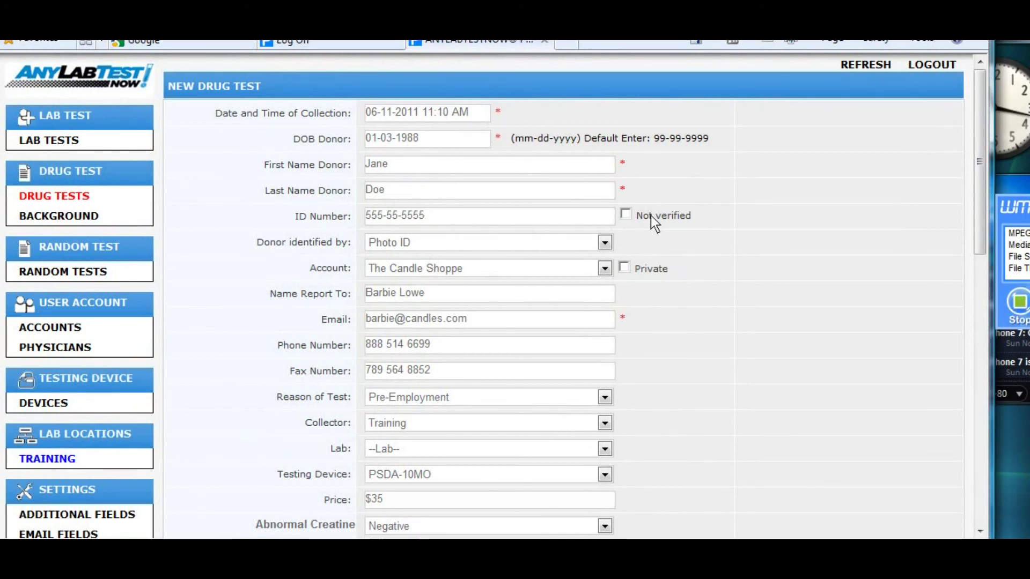
pyautogui.scroll(-3, 698, 213)
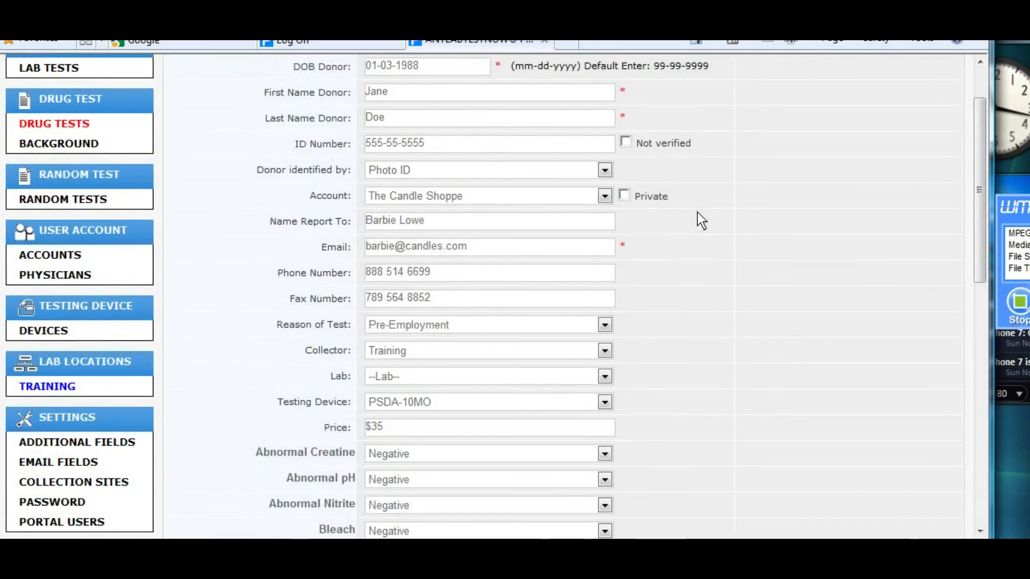
pyautogui.scroll(-3, 697, 213)
pyautogui.scroll(-3, 698, 213)
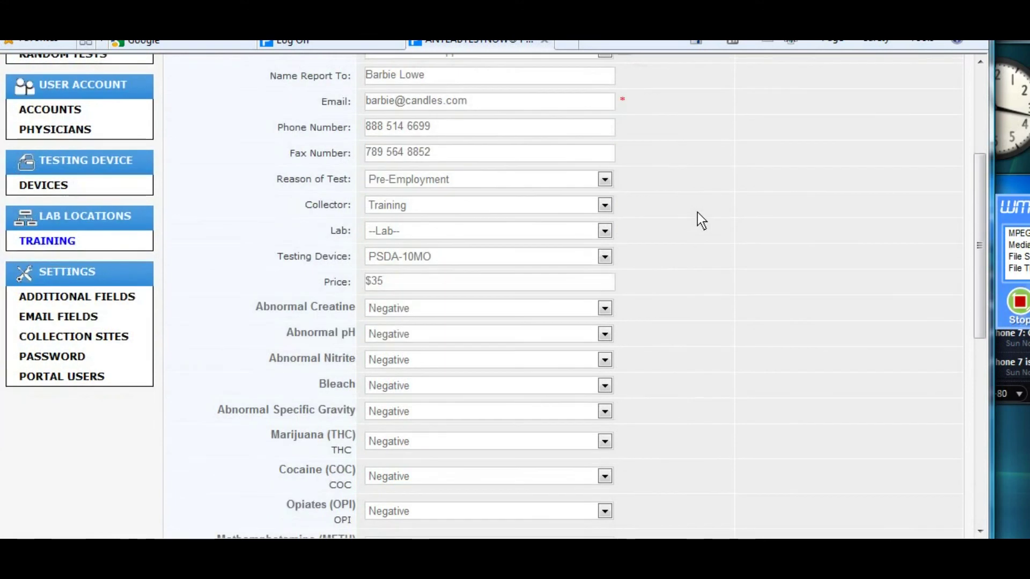
pyautogui.scroll(-9, 697, 213)
pyautogui.scroll(-11, 697, 212)
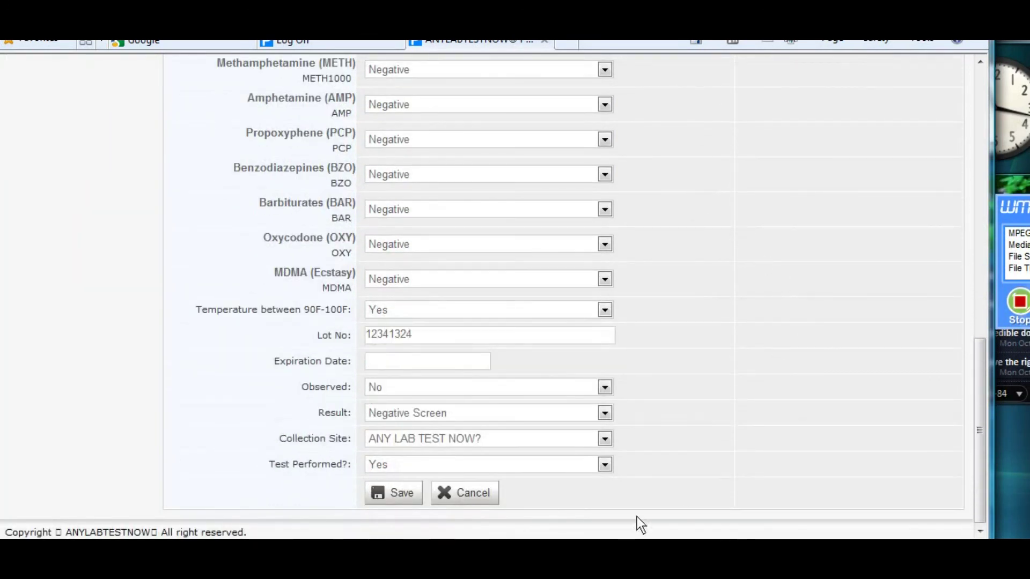
pyautogui.click(404, 493)
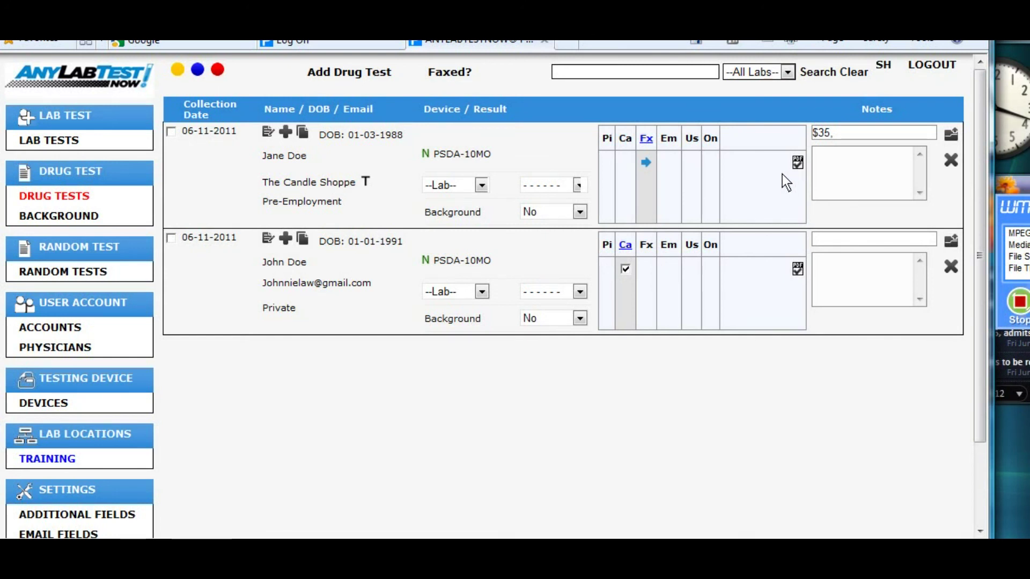
# Step: Edit the price note of the Candle Shoppe drug test to read $35 and place the cursor in its larger notes box
pyautogui.click(838, 134)
pyautogui.click(843, 167)
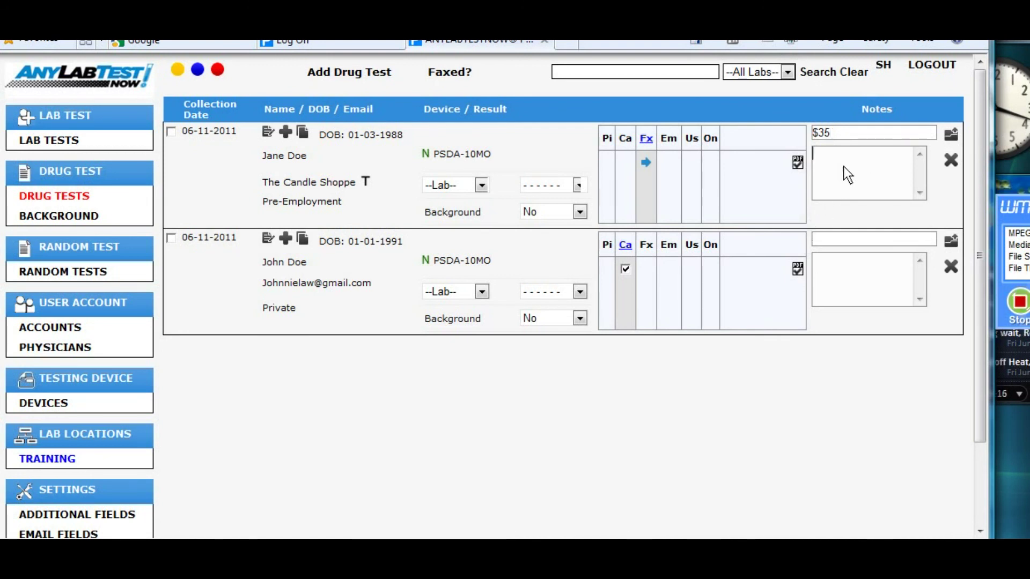